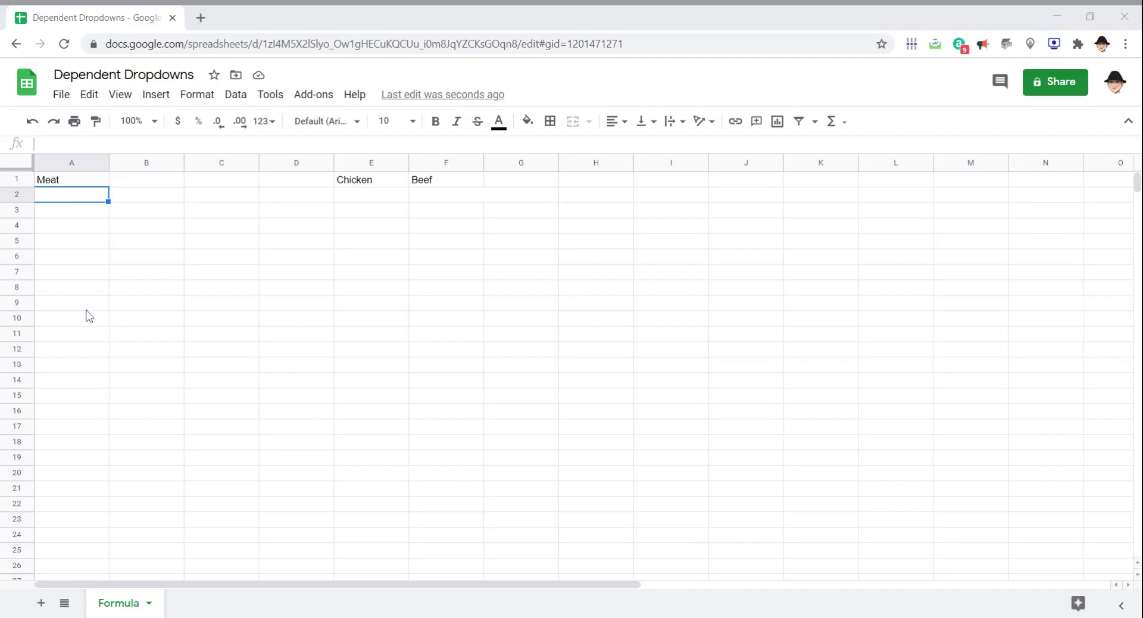
# Add a dropdown to cell A2 listing the values from range E1:F1, reject invalid input, and check its options
pyautogui.click(106, 243)
pyautogui.click(84, 197)
pyautogui.rightClick(87, 204)
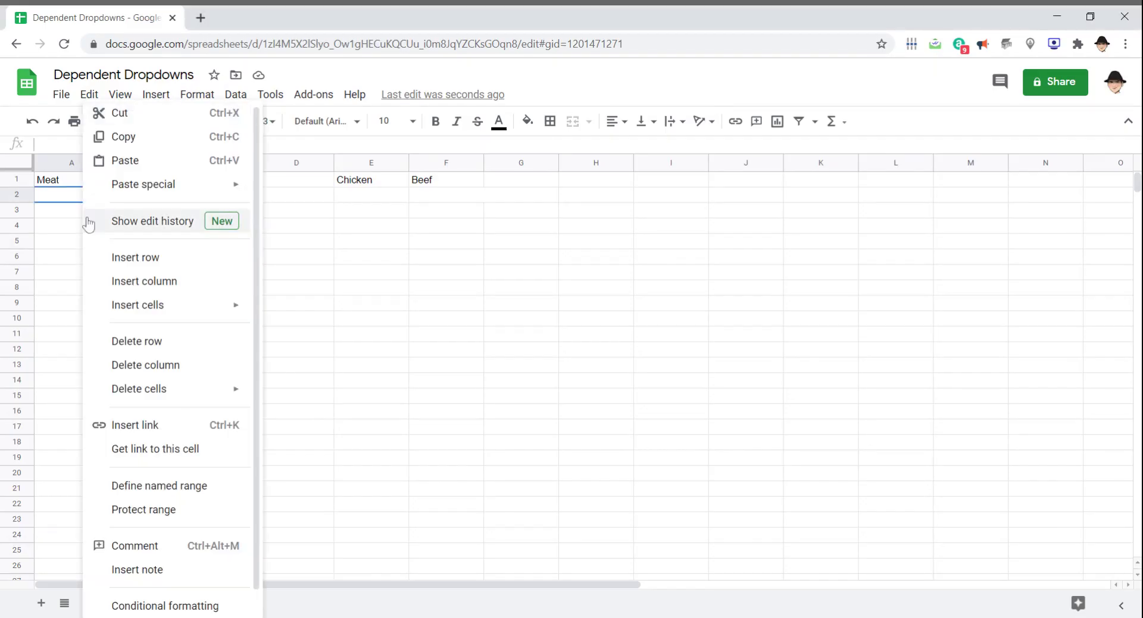
pyautogui.scroll(-1, 172, 524)
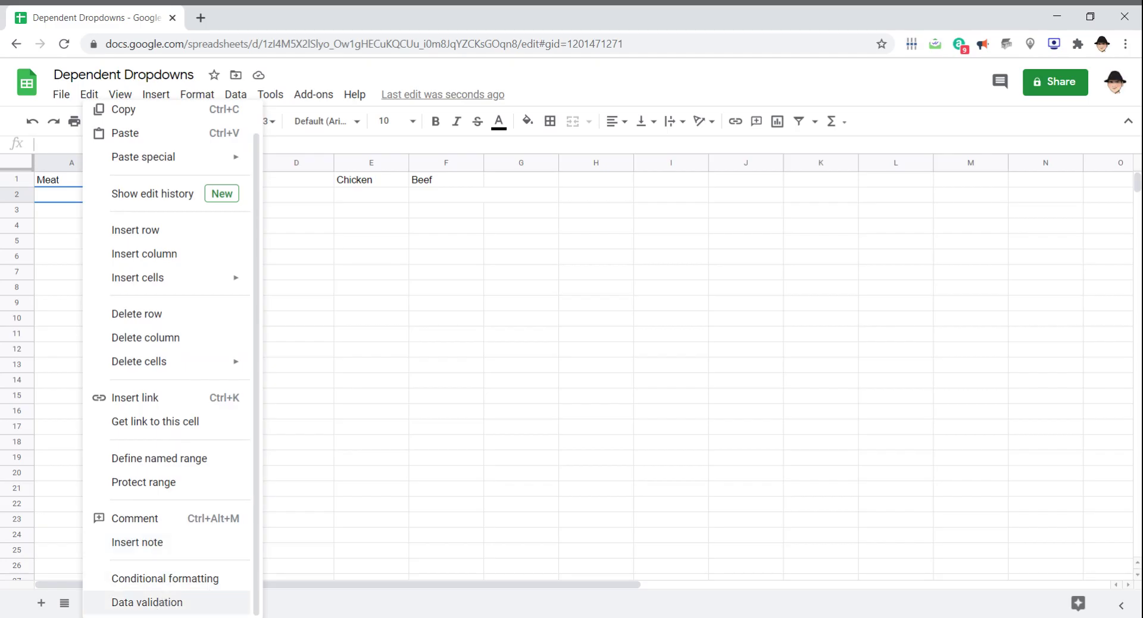
pyautogui.click(152, 602)
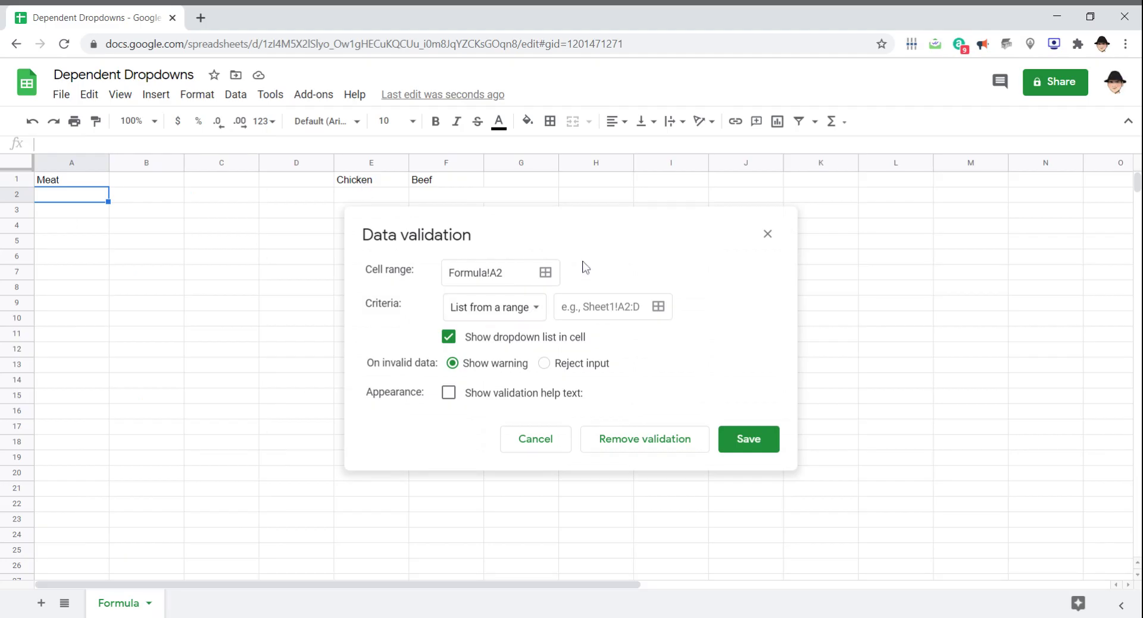
pyautogui.click(658, 306)
pyautogui.moveTo(375, 181); pyautogui.dragTo(424, 188)
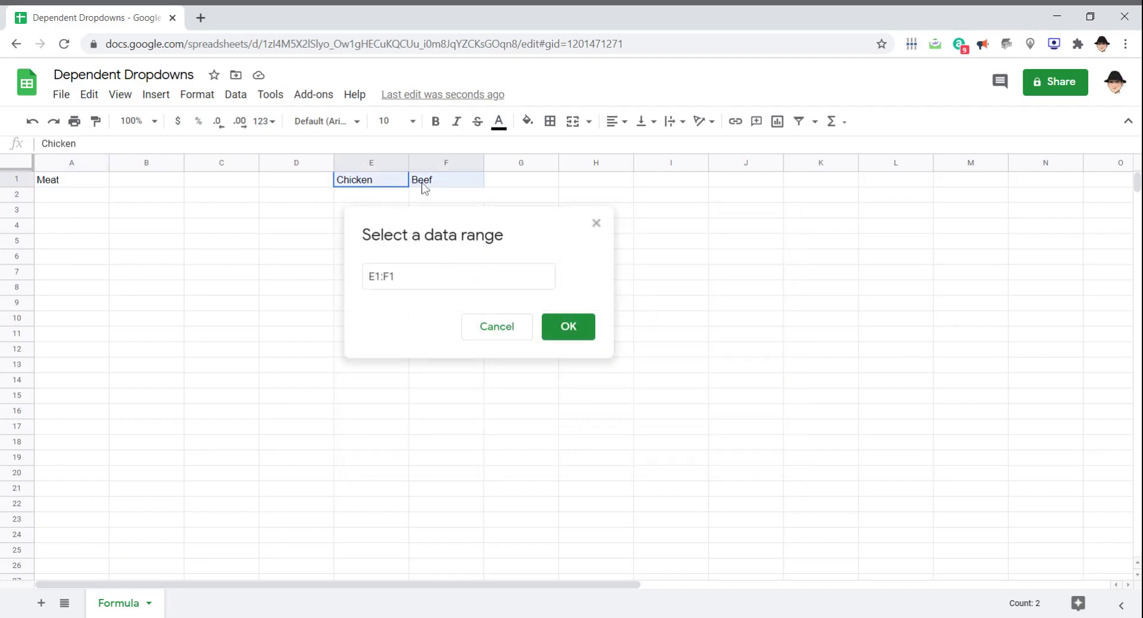
pyautogui.click(568, 328)
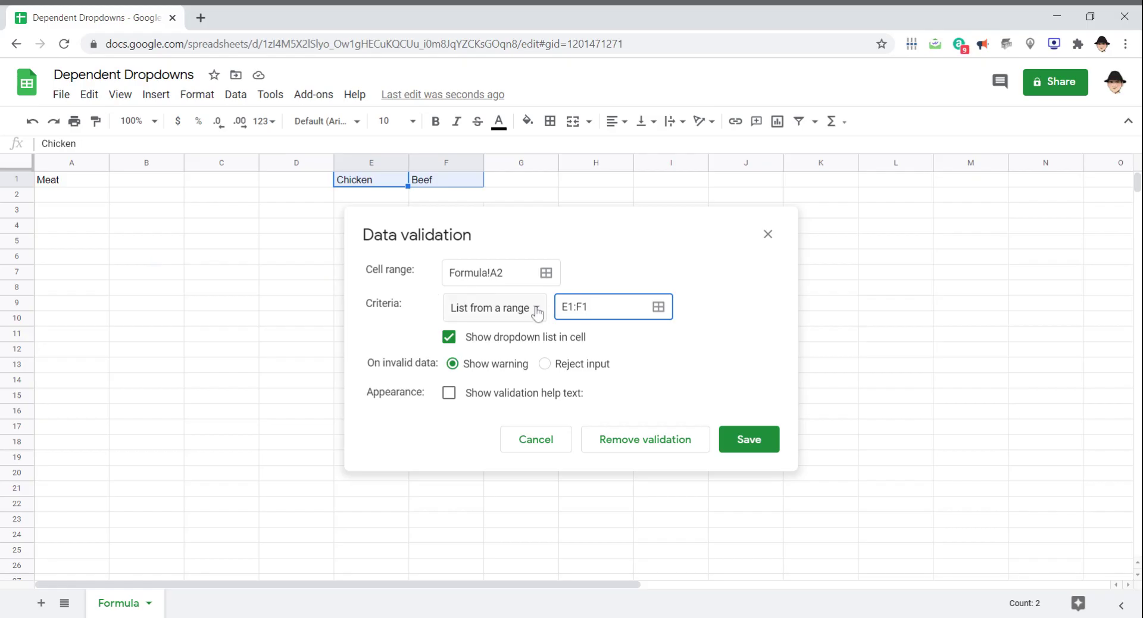
pyautogui.click(545, 364)
pyautogui.click(746, 439)
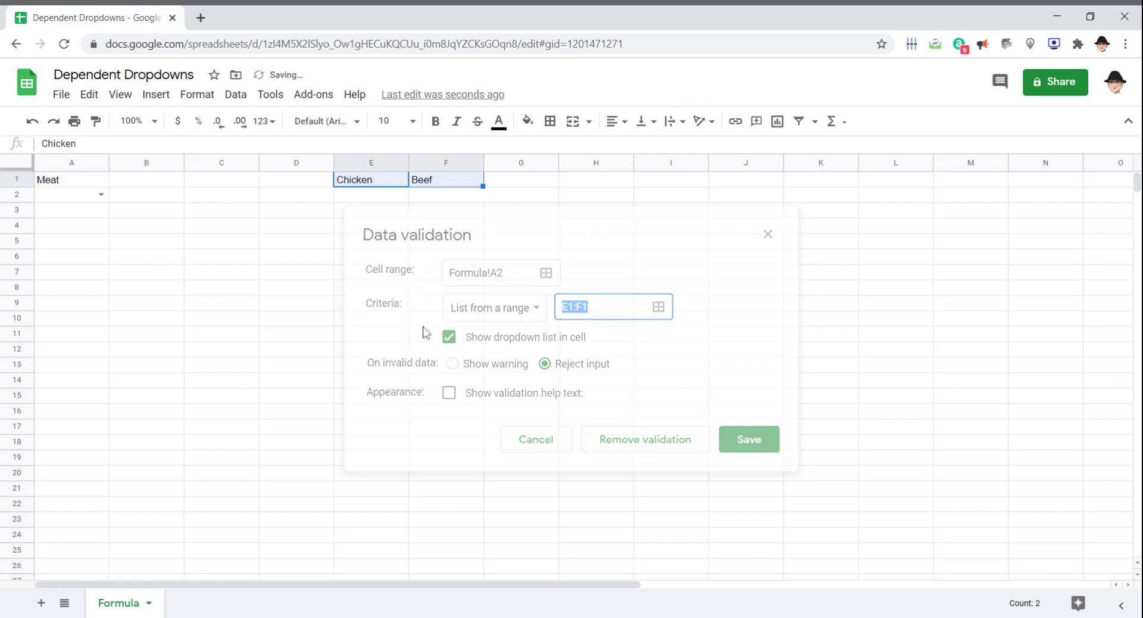
pyautogui.click(101, 194)
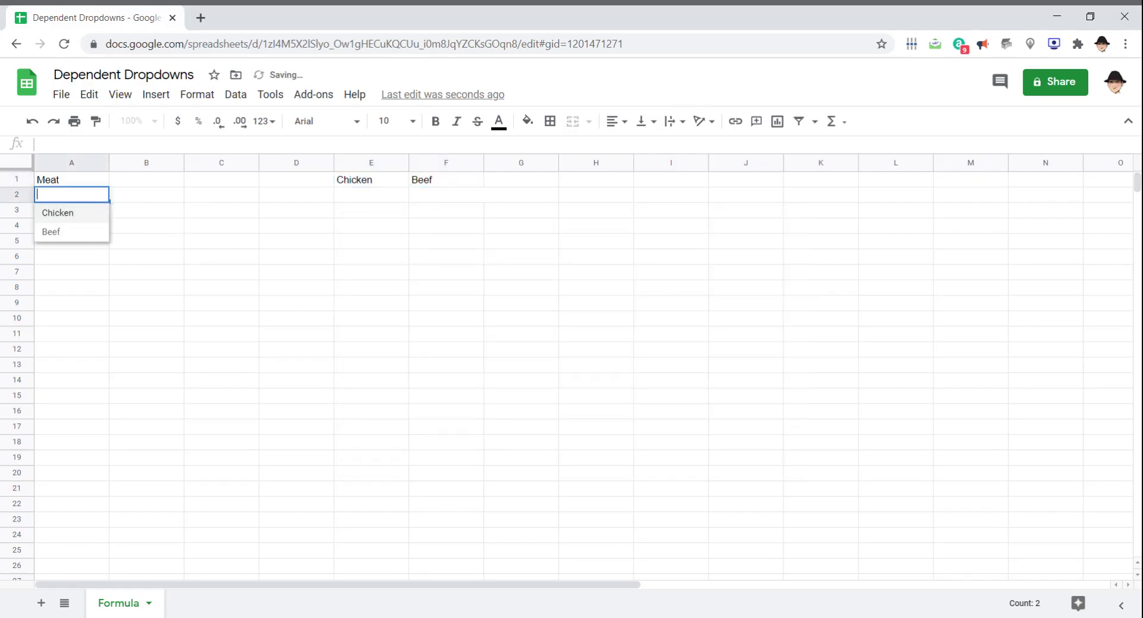
pyautogui.click(141, 322)
# Set the text colour of the dish names in E2:F4 to black and review both columns
pyautogui.moveTo(364, 197); pyautogui.dragTo(420, 233)
pyautogui.click(499, 121)
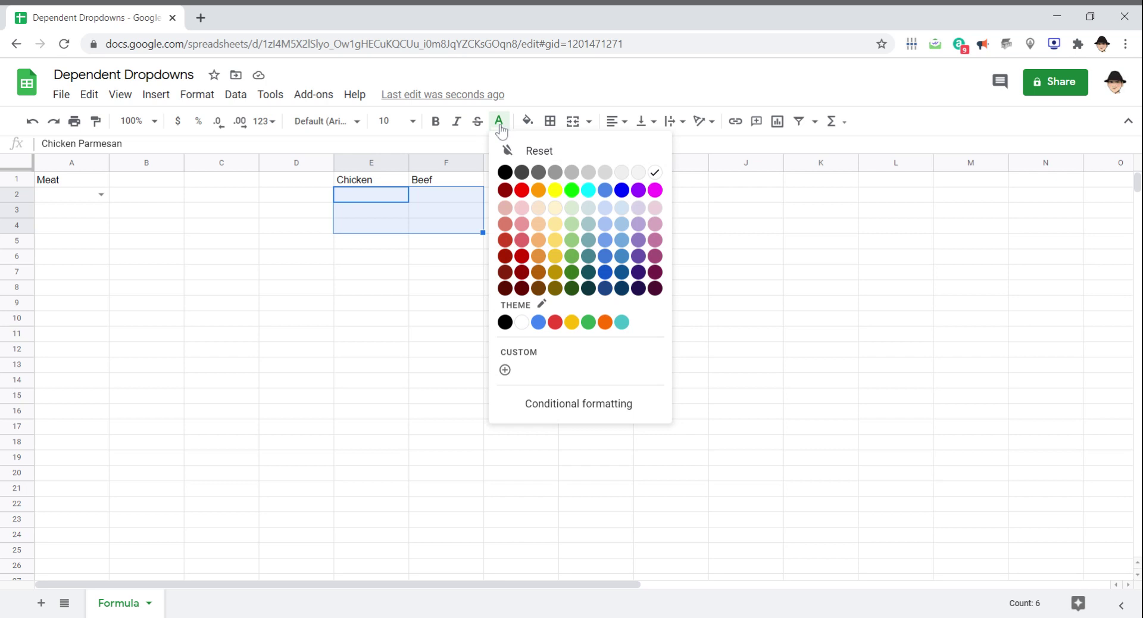
pyautogui.click(504, 171)
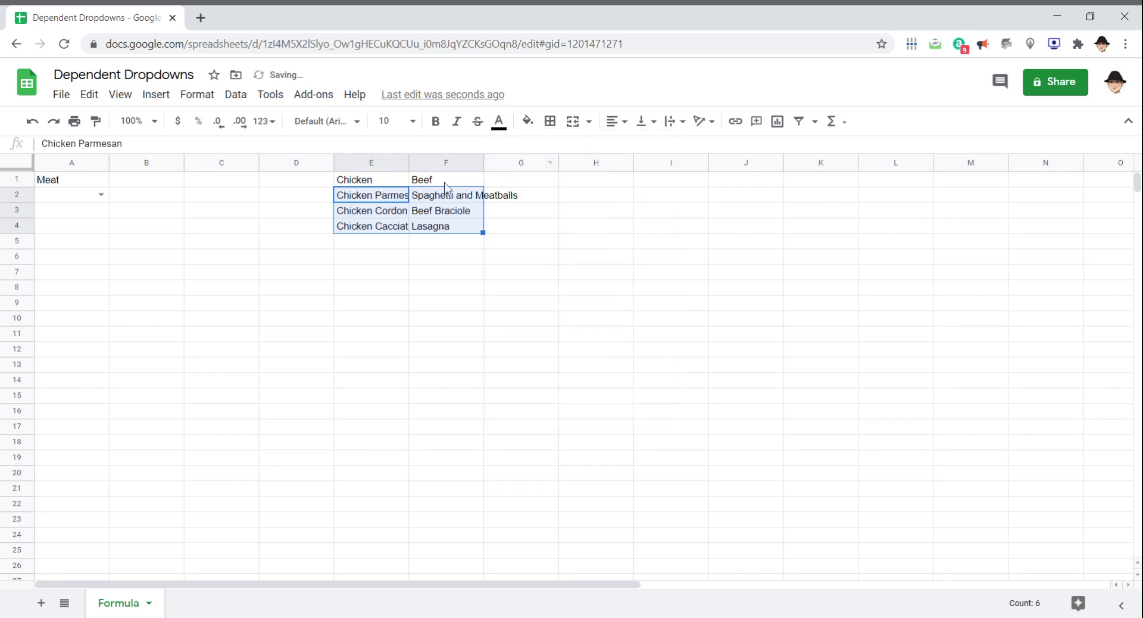
pyautogui.click(225, 243)
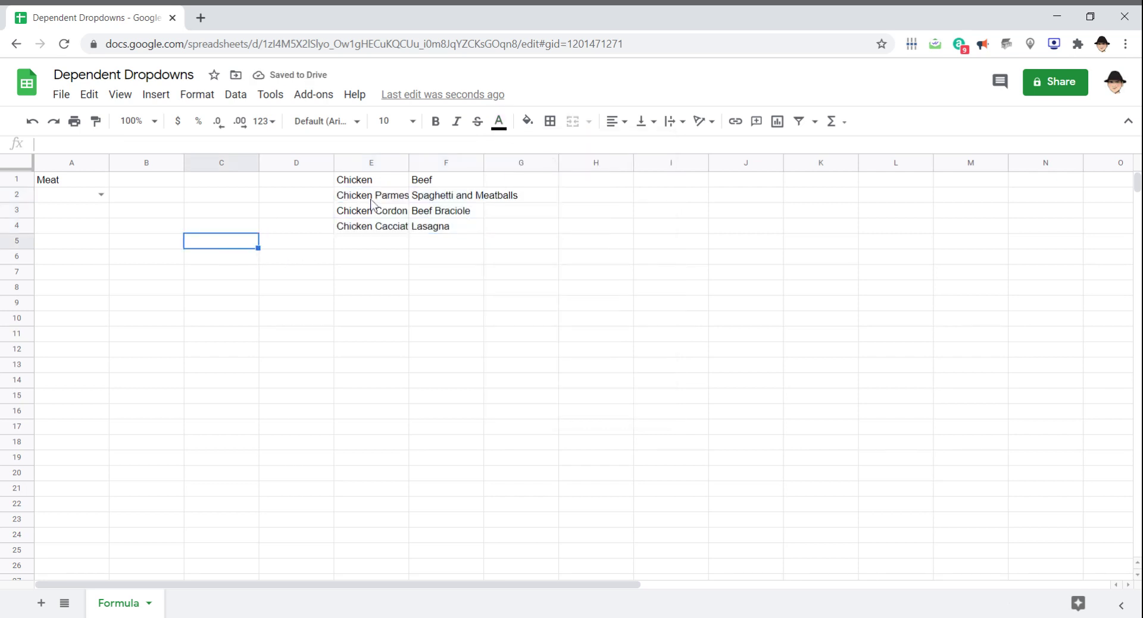
pyautogui.moveTo(370, 196); pyautogui.dragTo(372, 231)
pyautogui.moveTo(476, 197); pyautogui.dragTo(477, 220)
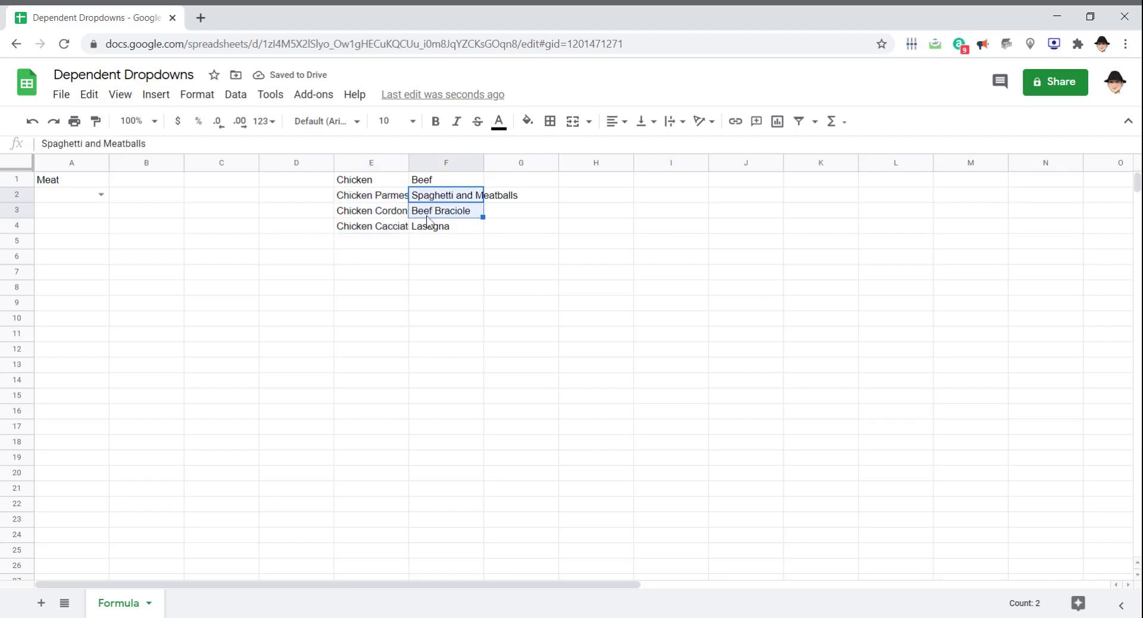
# Enter the header Dish in cell B1
pyautogui.click(167, 185)
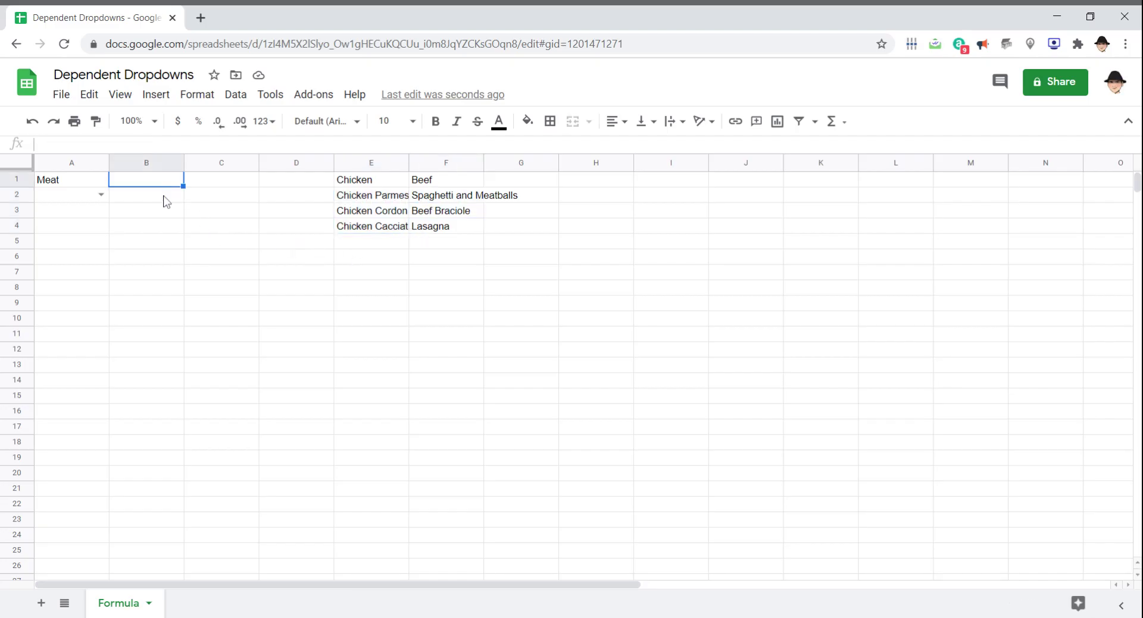
pyautogui.write('Dish')
pyautogui.press('Return')
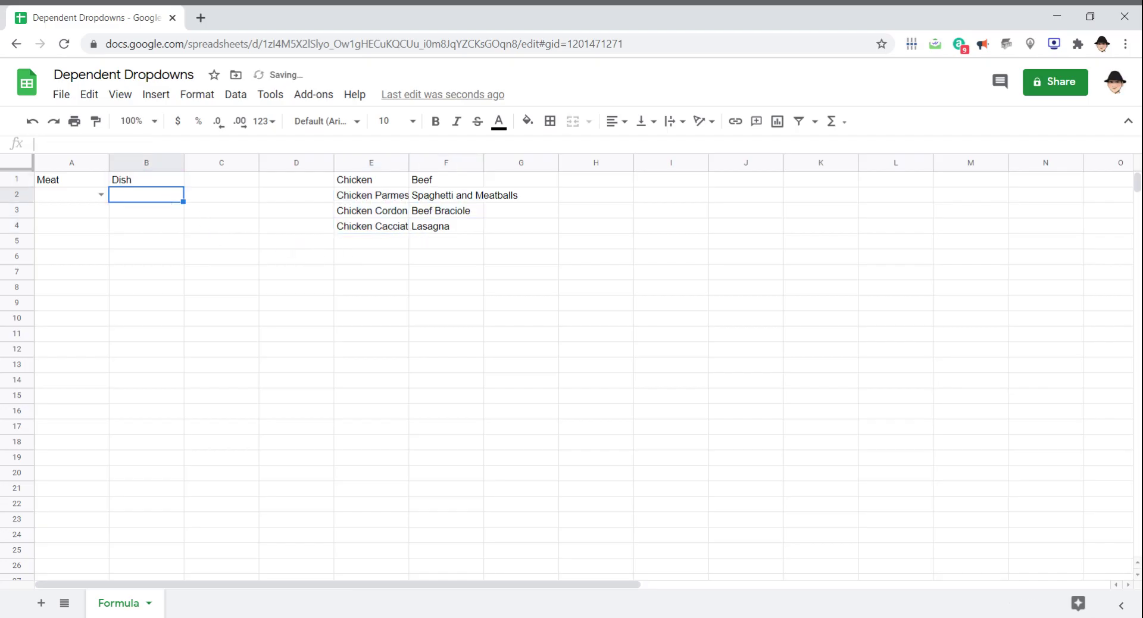
# Try to validate cell B2 with a list from the range =IF(A2="Chicken",E2:E4,F2:F4), rejecting invalid input
pyautogui.rightClick(164, 197)
pyautogui.scroll(-1, 199, 472)
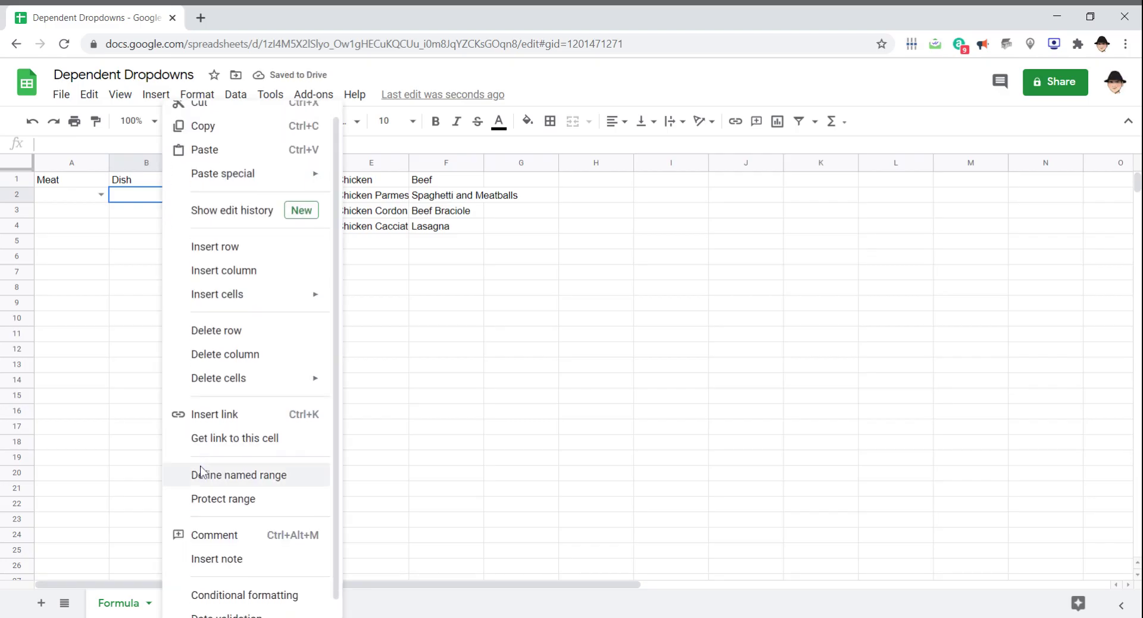
pyautogui.click(204, 602)
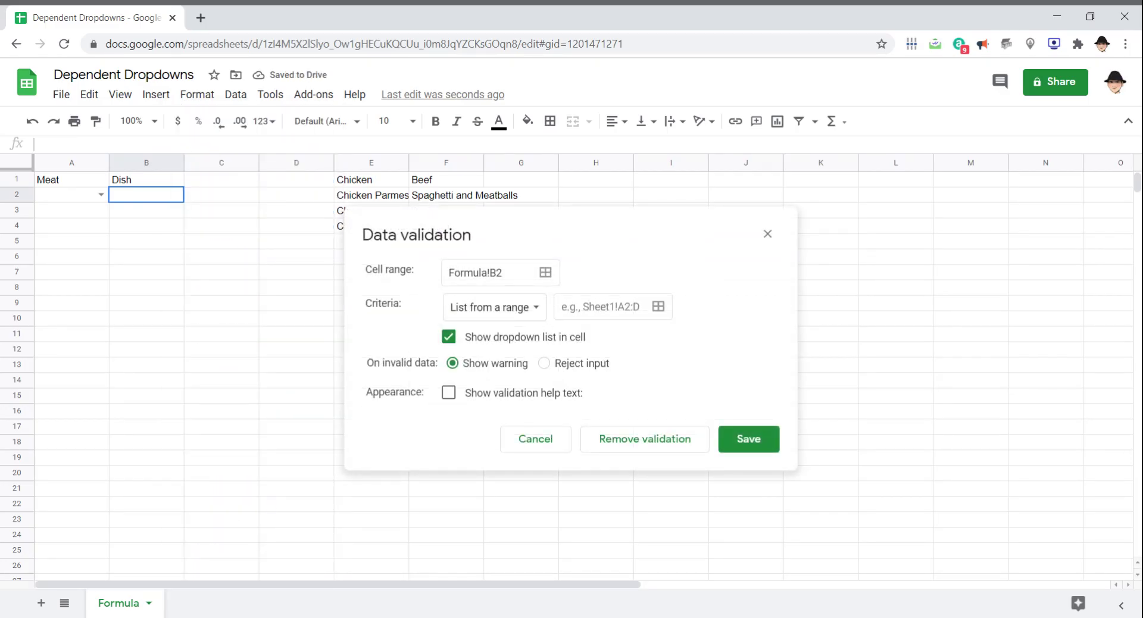
pyautogui.moveTo(492, 221); pyautogui.dragTo(539, 249)
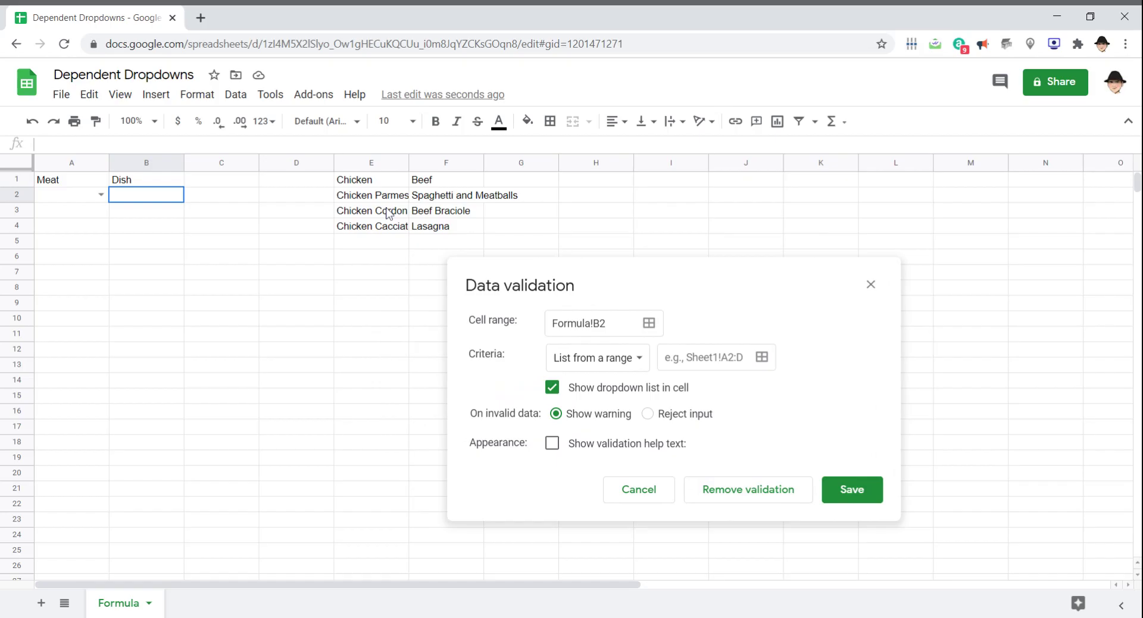
pyautogui.click(695, 355)
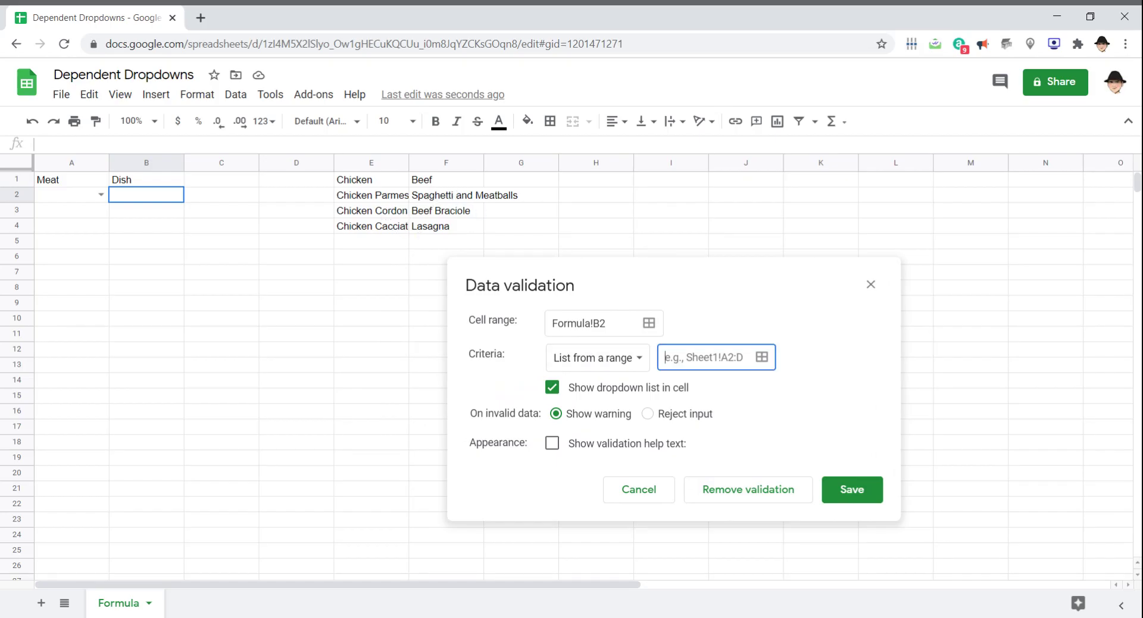
pyautogui.write('=IF(A2="Chicken",E2:E4,F2:F4)')
pyautogui.click(685, 417)
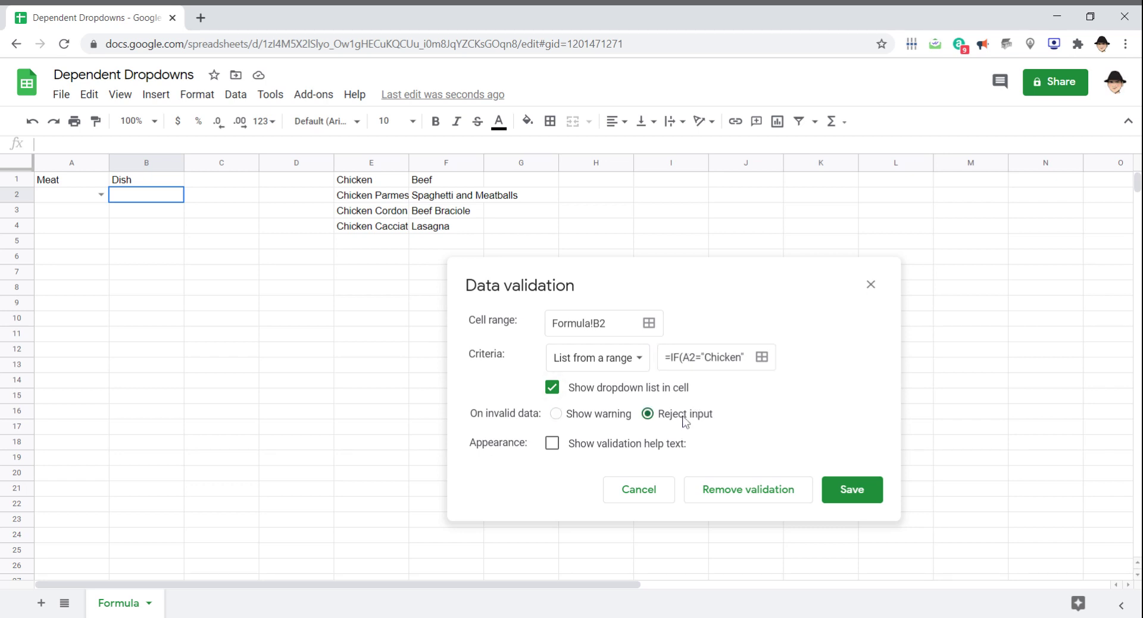
pyautogui.click(861, 502)
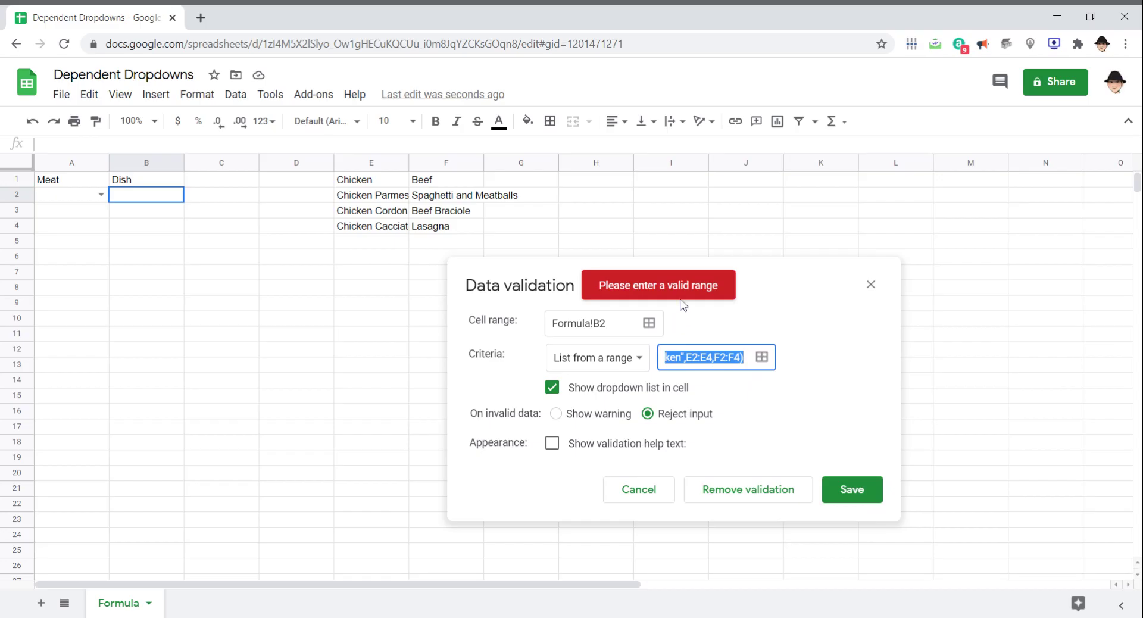
# Try validating B2 with the list of items =IF(A2="Chicken",E2:E,F2:F) instead, and check the options its dropdown offers
pyautogui.click(625, 365)
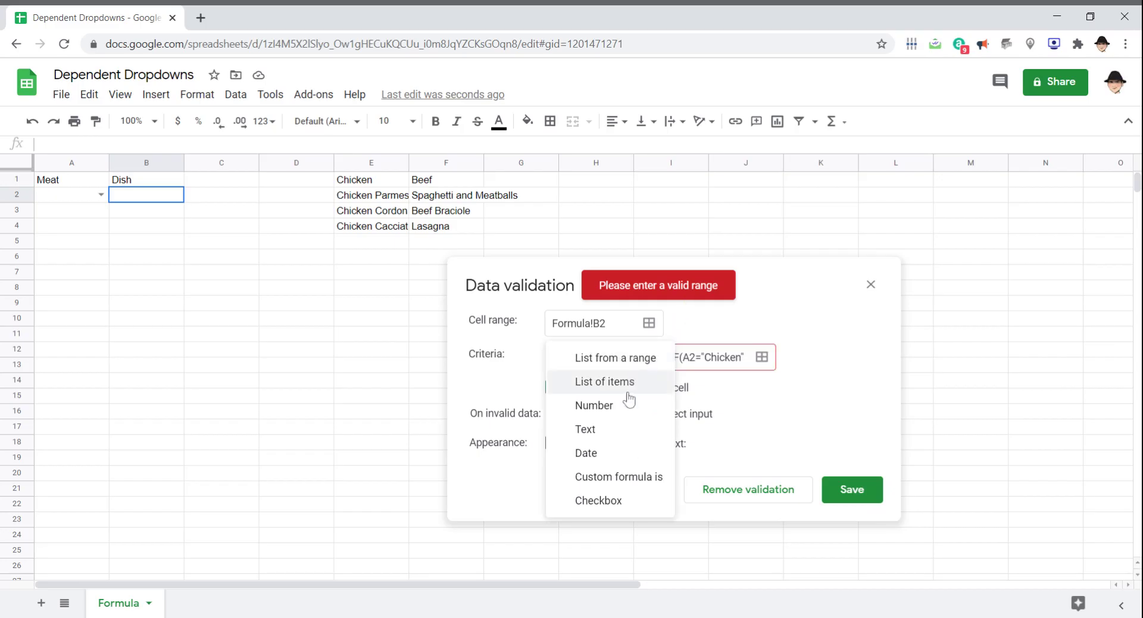
pyautogui.click(628, 390)
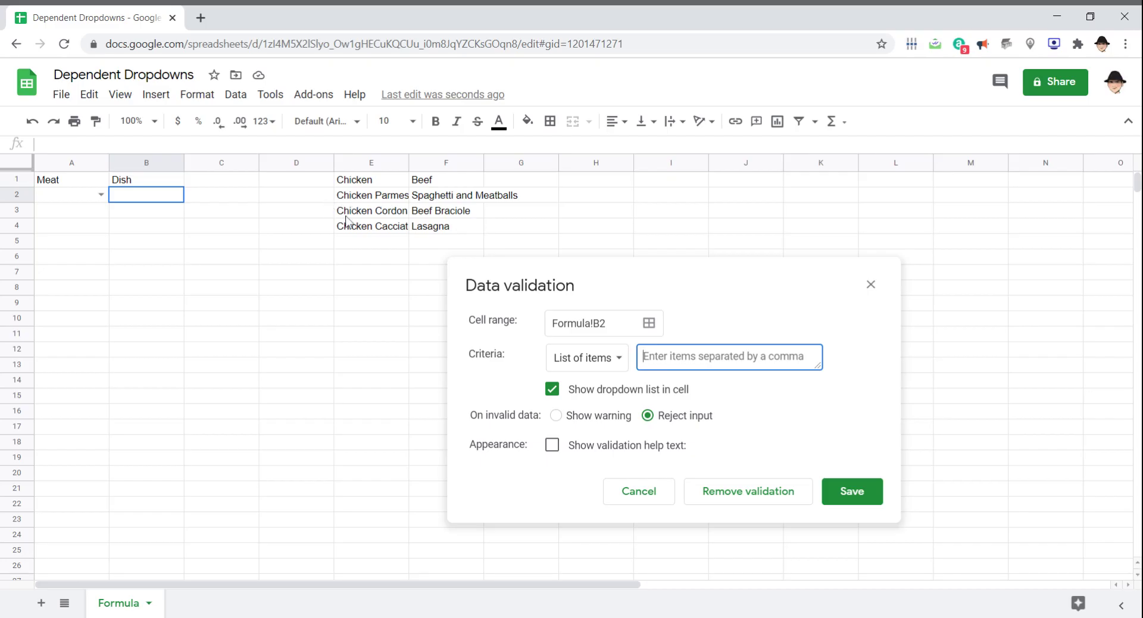
pyautogui.write('=IF(')
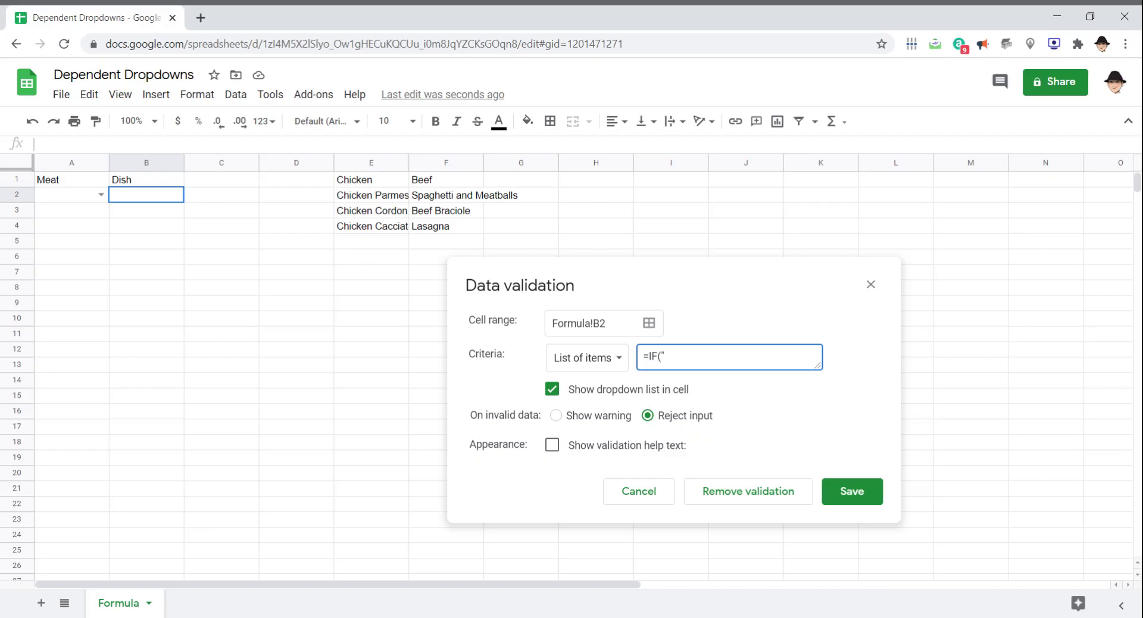
pyautogui.write('A2="Chicken",E2:E,F2:F')
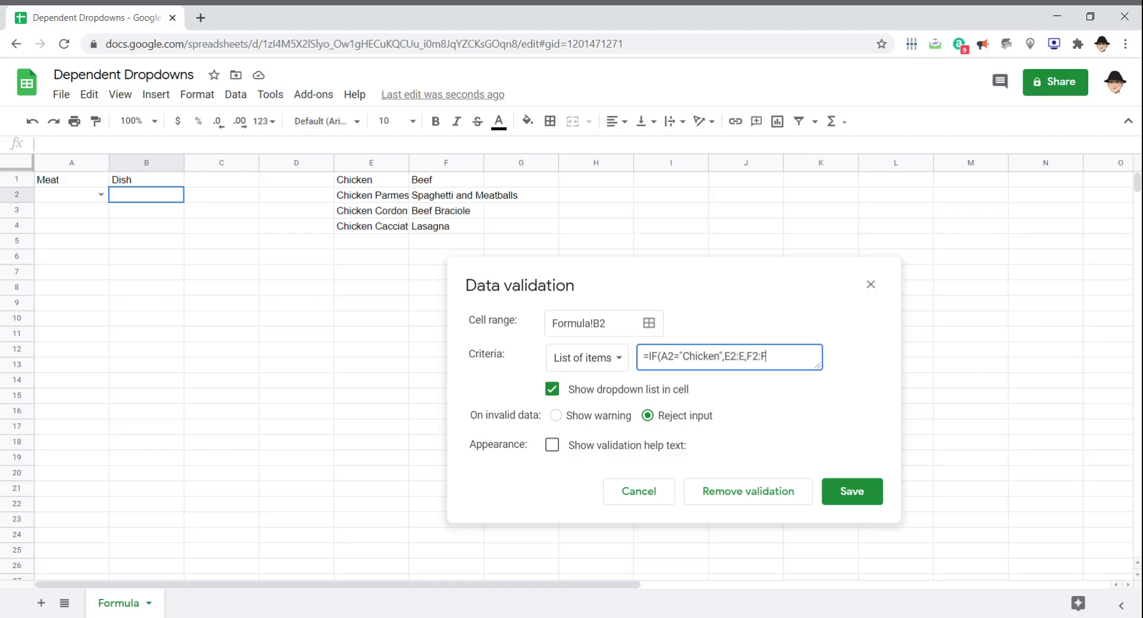
pyautogui.write(')')
pyautogui.click(816, 484)
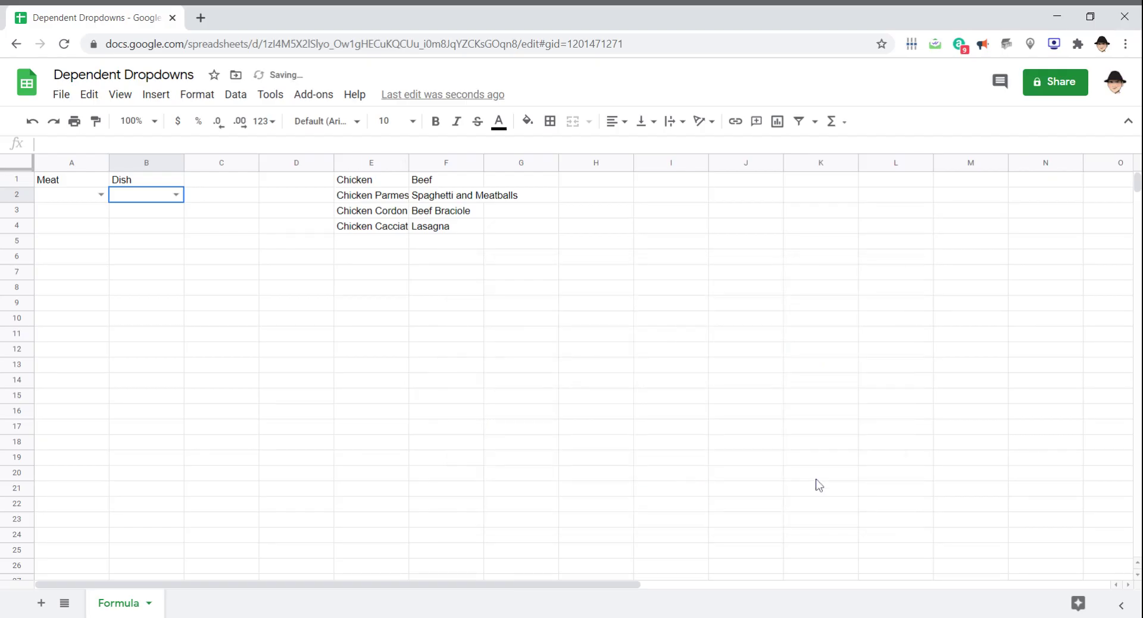
pyautogui.click(175, 195)
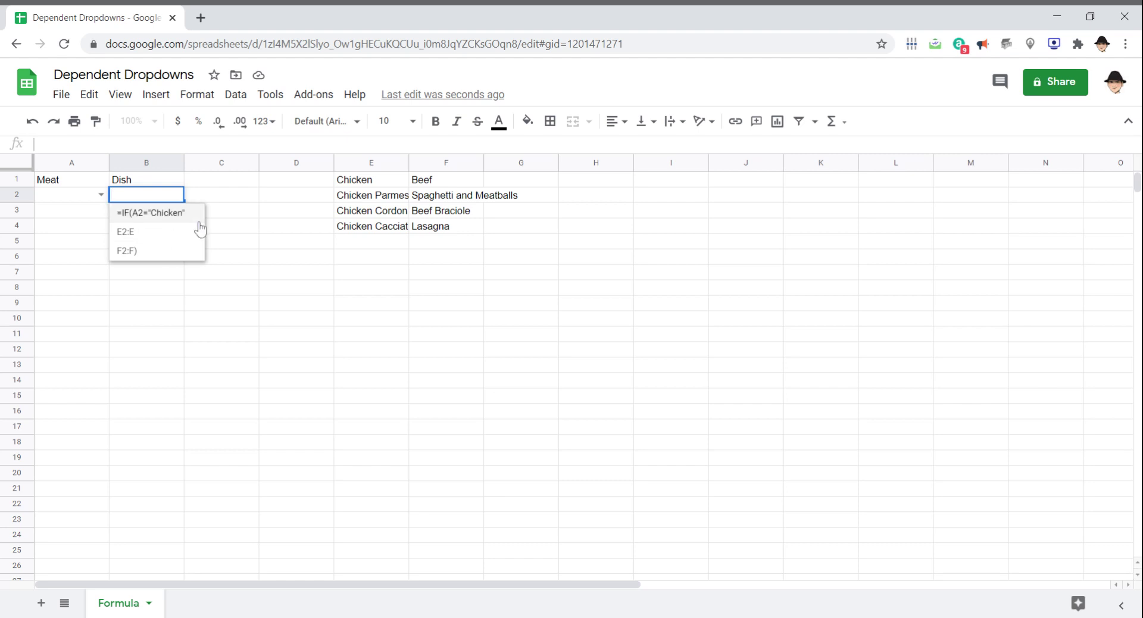
pyautogui.press('Escape')
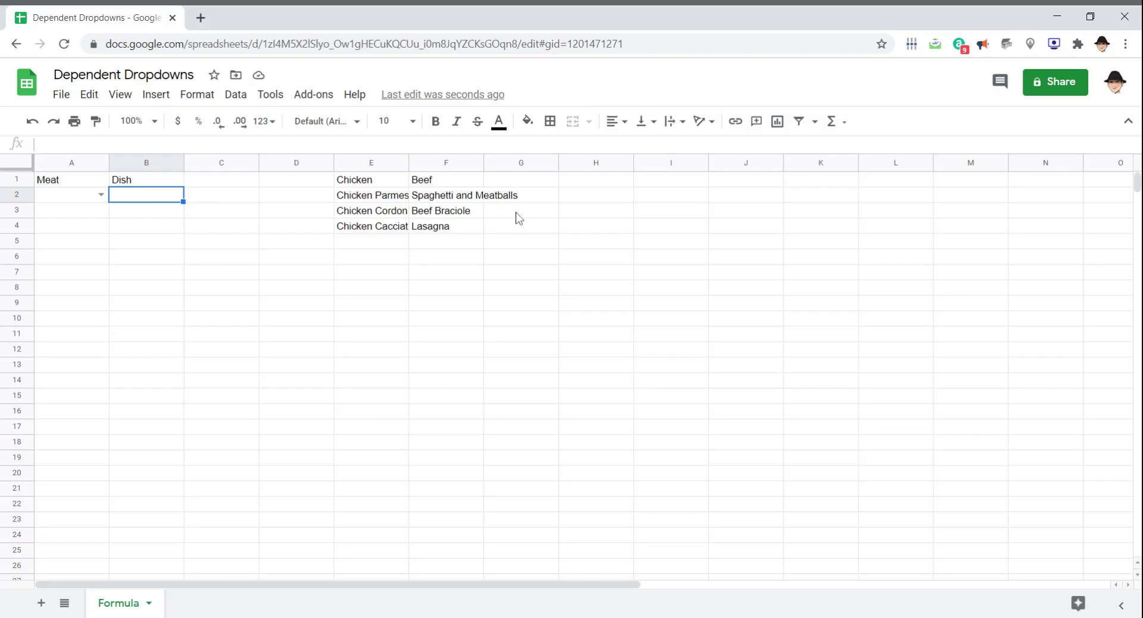
# Enter the header Dropdown in cell G1 for a helper column beside the Beef list
pyautogui.click(93, 199)
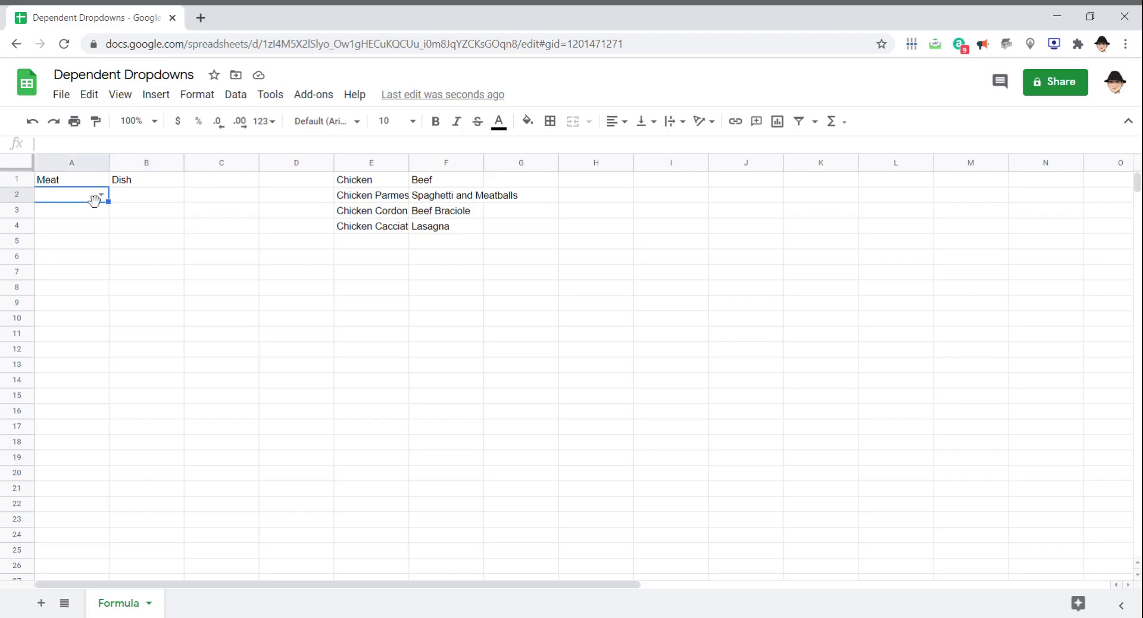
pyautogui.click(553, 182)
pyautogui.write('D')
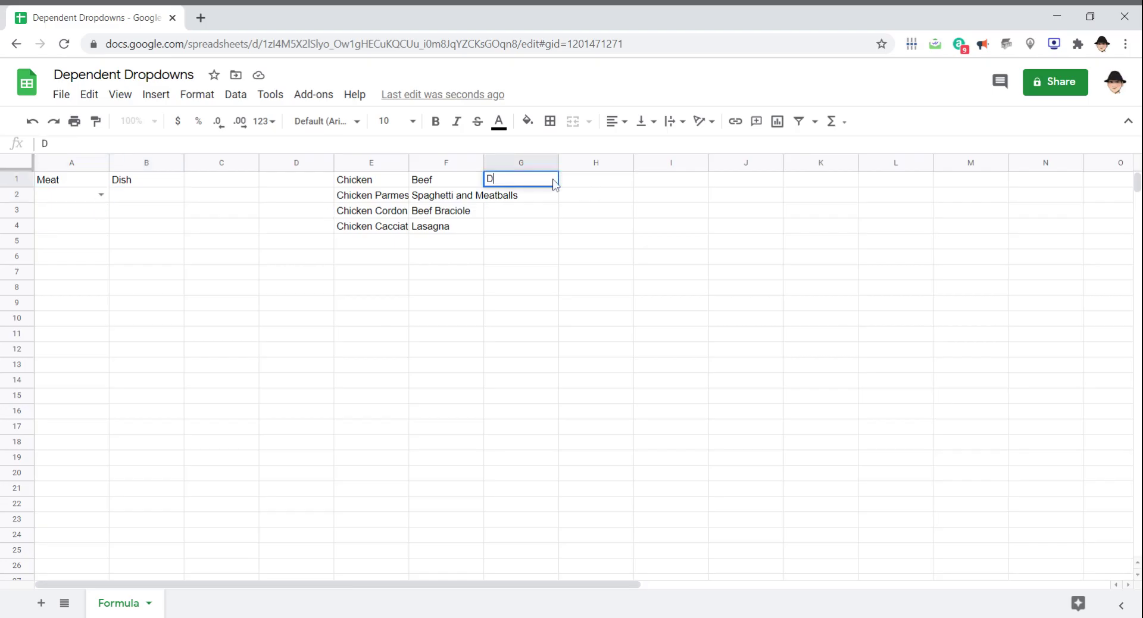
pyautogui.write('ropdown')
pyautogui.press('Return')
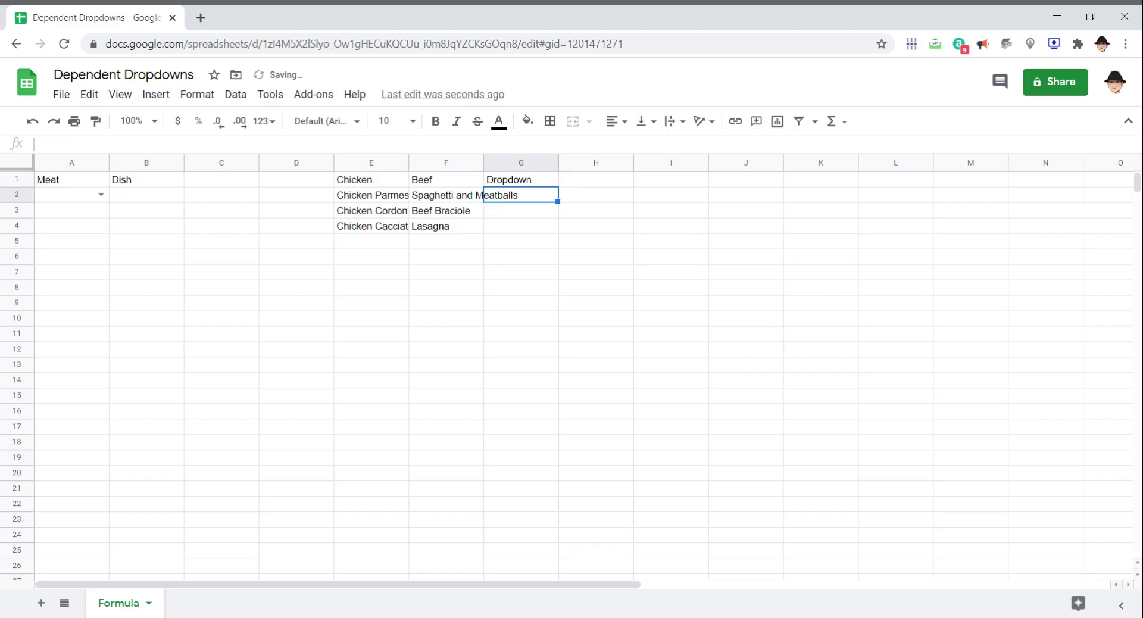
# Enter the formula =FILTER(E2:F4,E1:F1=A2) in cell G2 to return the dishes matching the selected meat
pyautogui.write('=FILTER(')
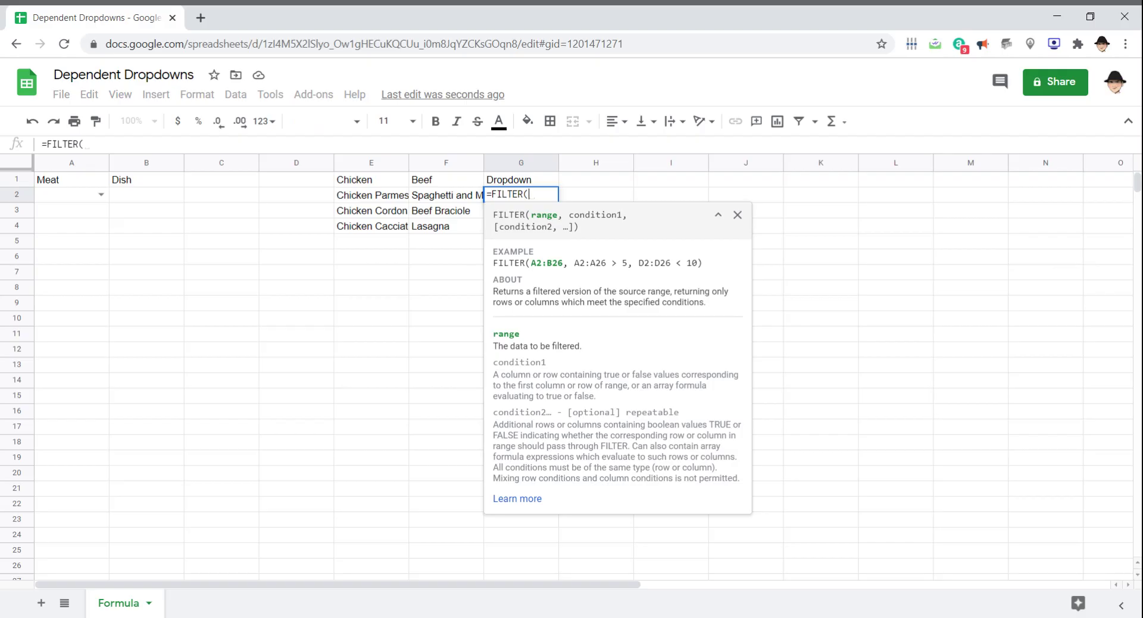
pyautogui.moveTo(371, 195); pyautogui.dragTo(446, 226)
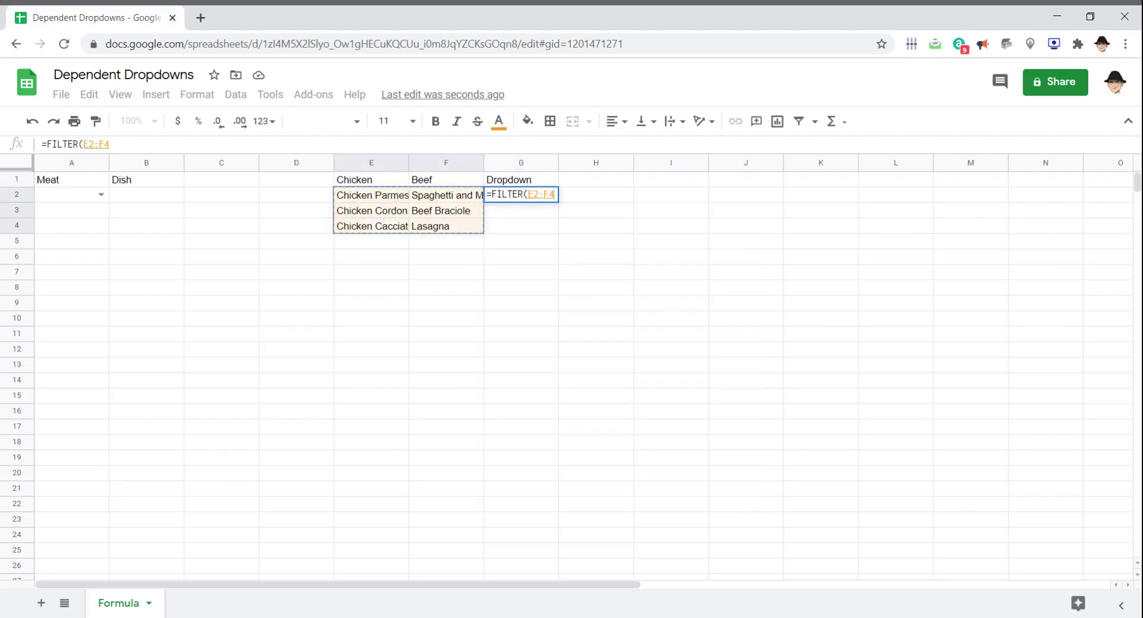
pyautogui.write(',')
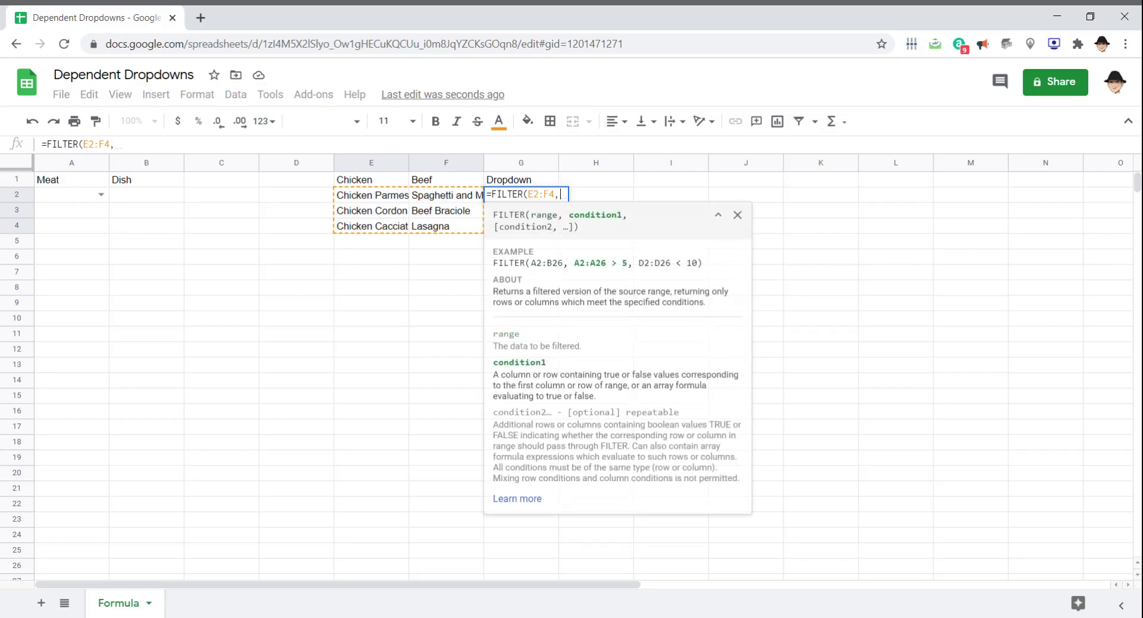
pyautogui.write('E1:')
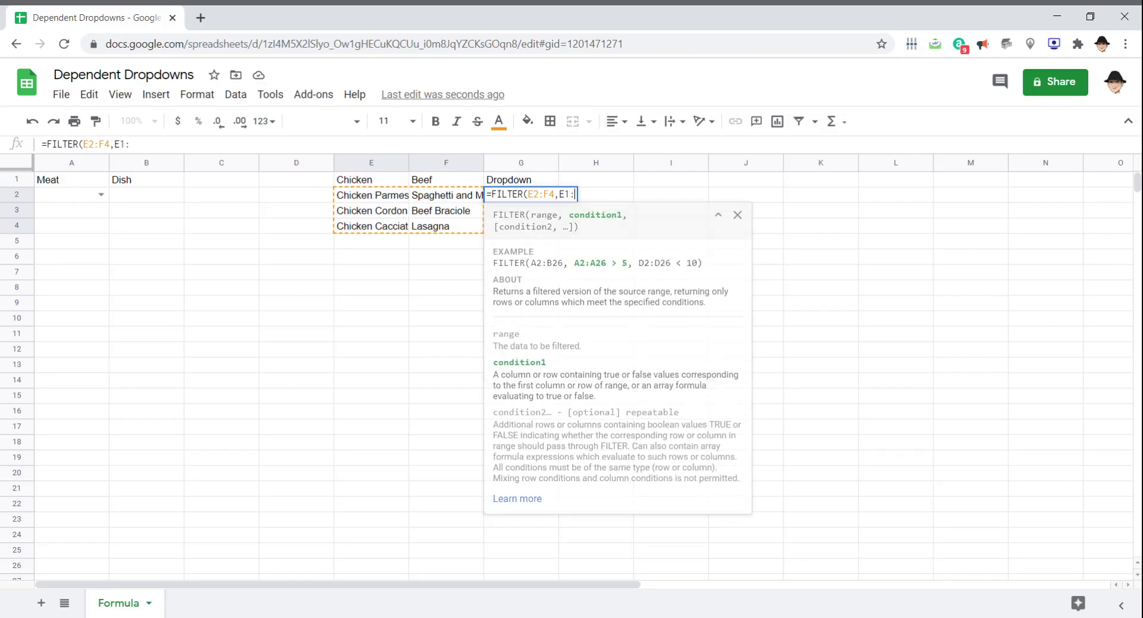
pyautogui.write('F1=A2)')
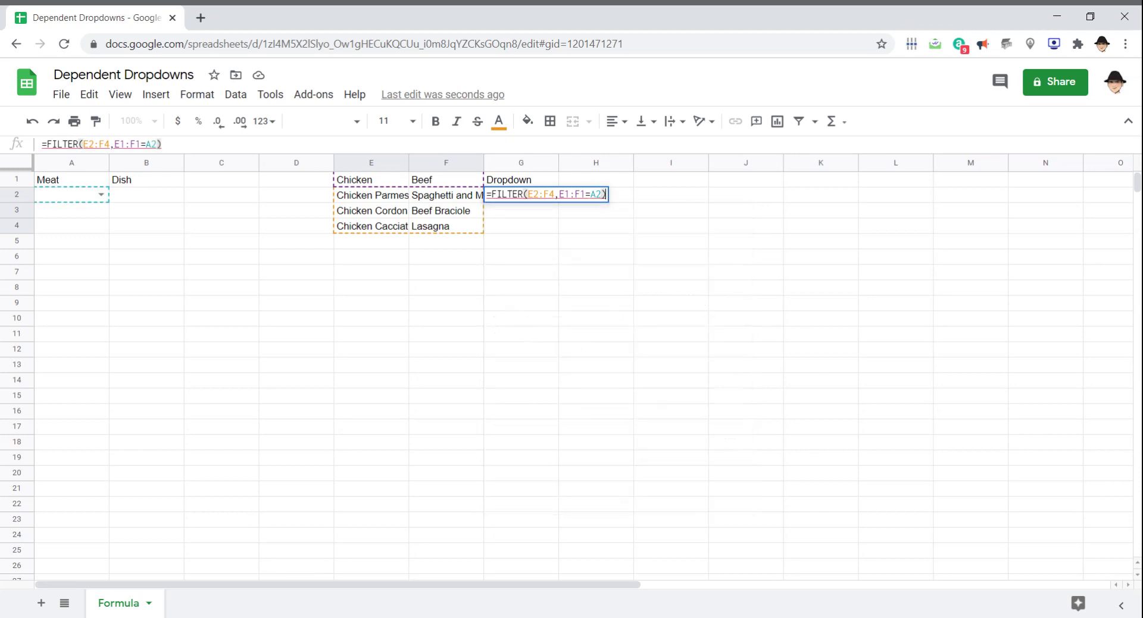
pyautogui.press('Return')
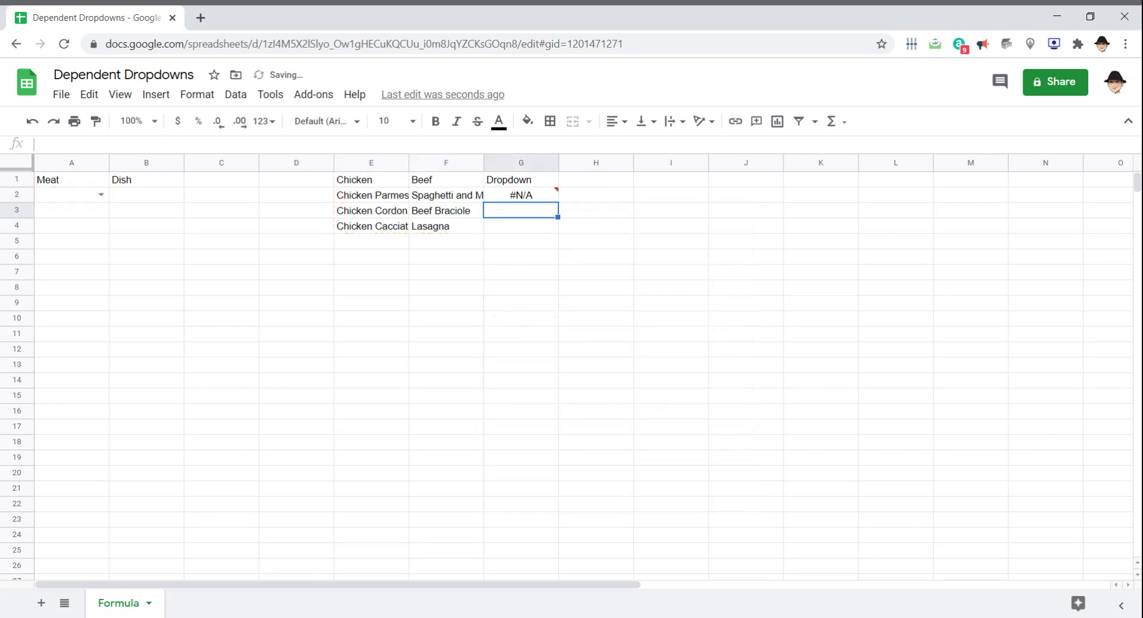
# Test the helper formula in G2 by choosing Chicken and then Beef from the meat dropdown in A2
pyautogui.click(521, 194)
pyautogui.click(371, 194)
pyautogui.click(71, 194)
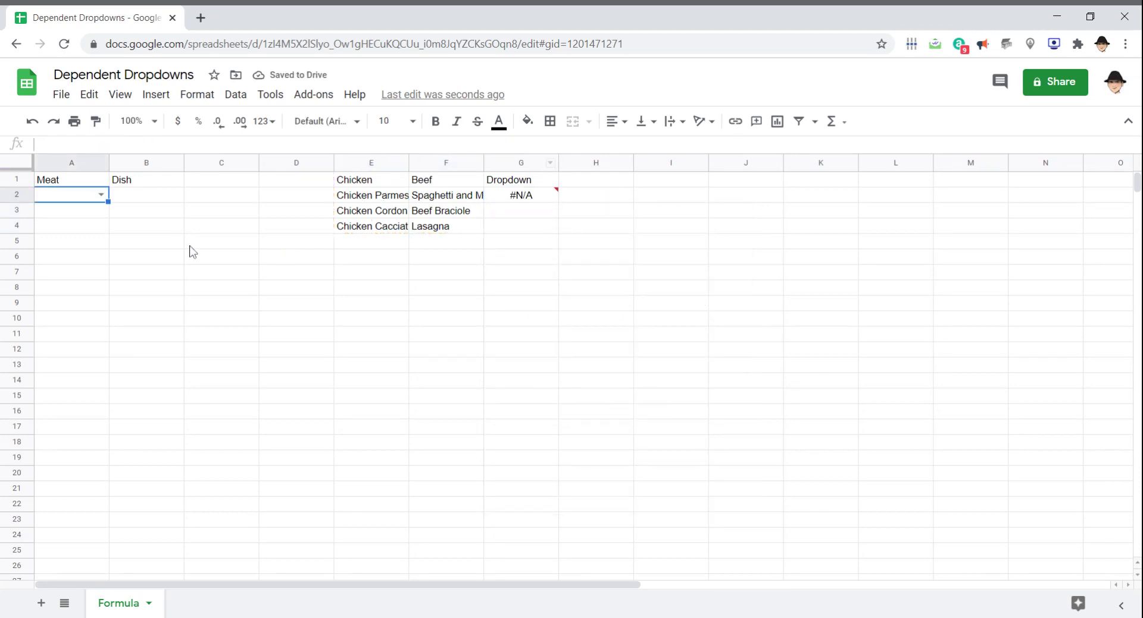
pyautogui.click(101, 195)
pyautogui.click(97, 218)
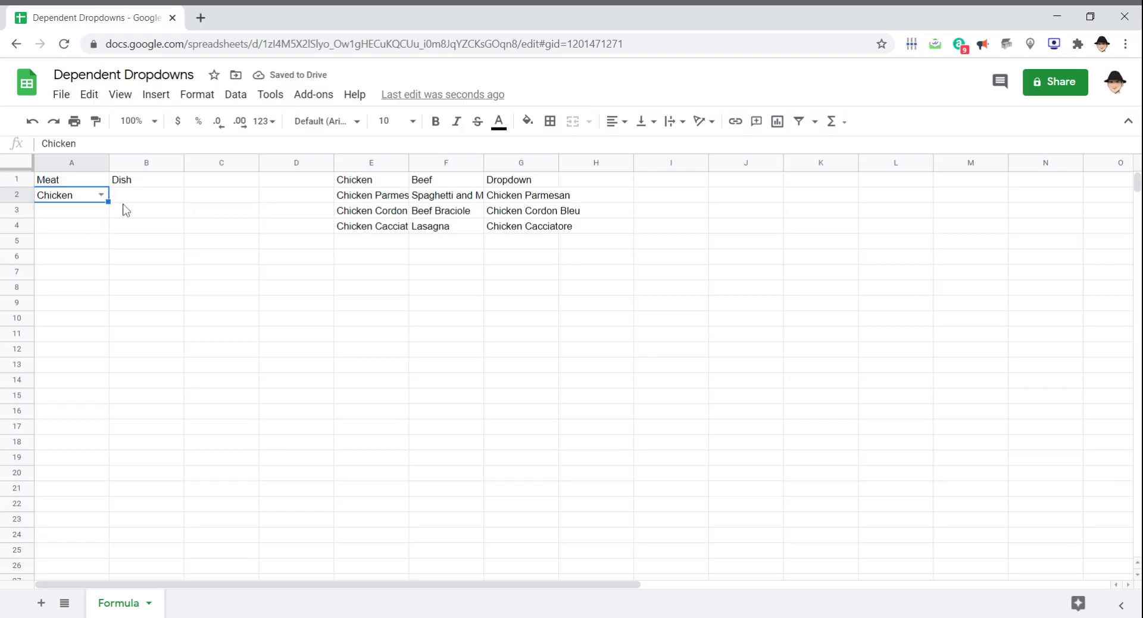
pyautogui.click(101, 195)
pyautogui.click(98, 232)
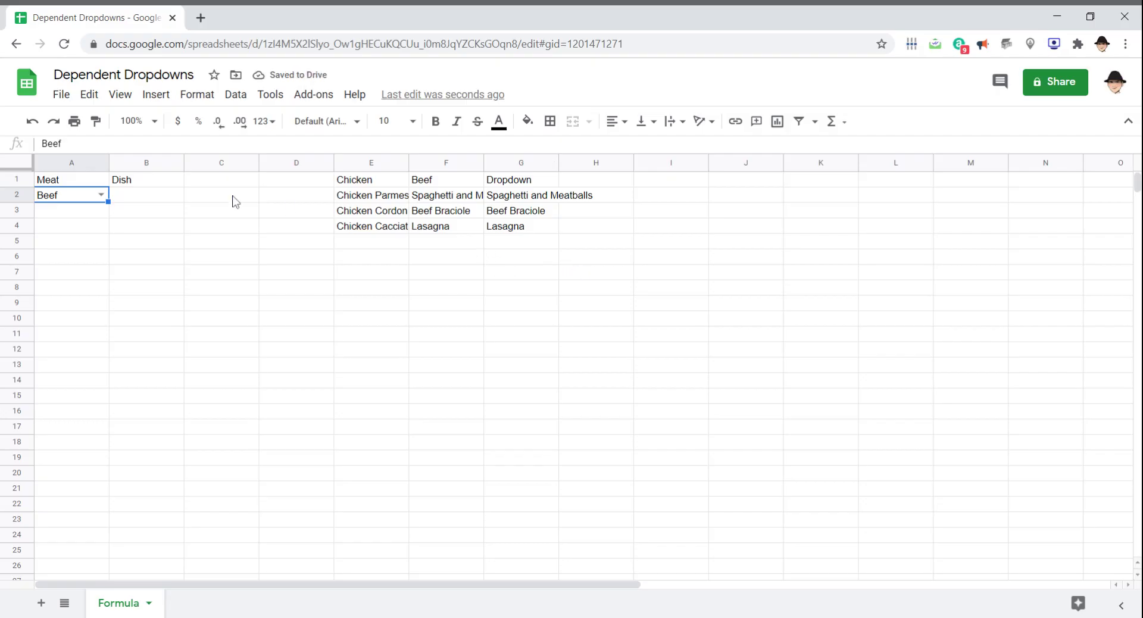
# Validate cell B2 with a dropdown list from the range G2:G4, rejecting invalid input
pyautogui.click(179, 197)
pyautogui.rightClick(181, 199)
pyautogui.scroll(-1, 286, 488)
pyautogui.click(238, 597)
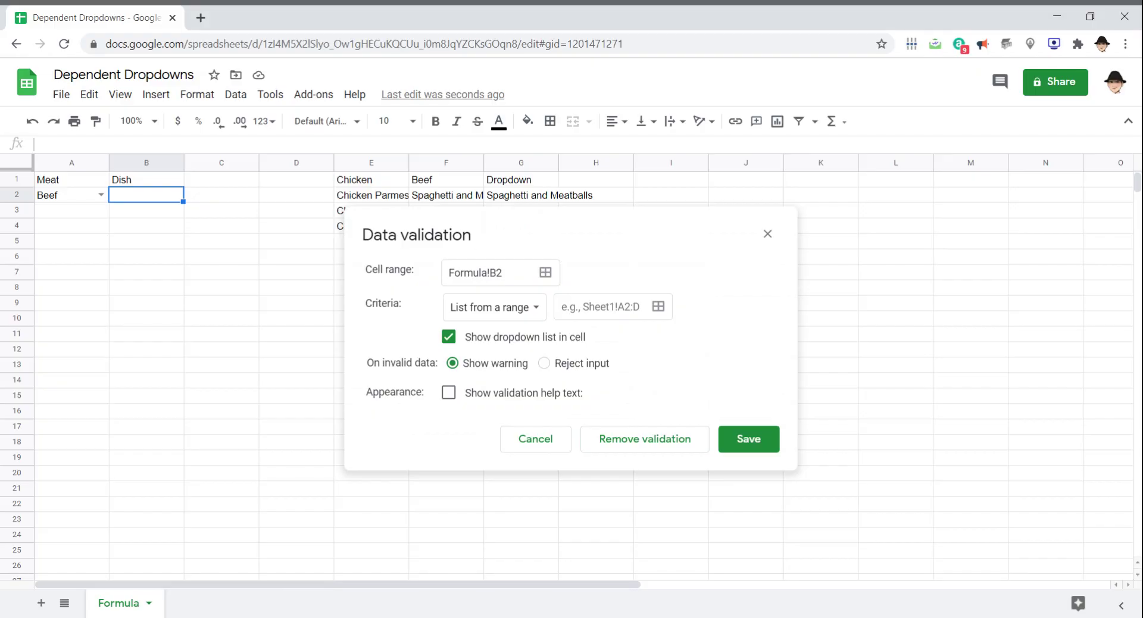
pyautogui.click(601, 306)
pyautogui.write('G2:G4')
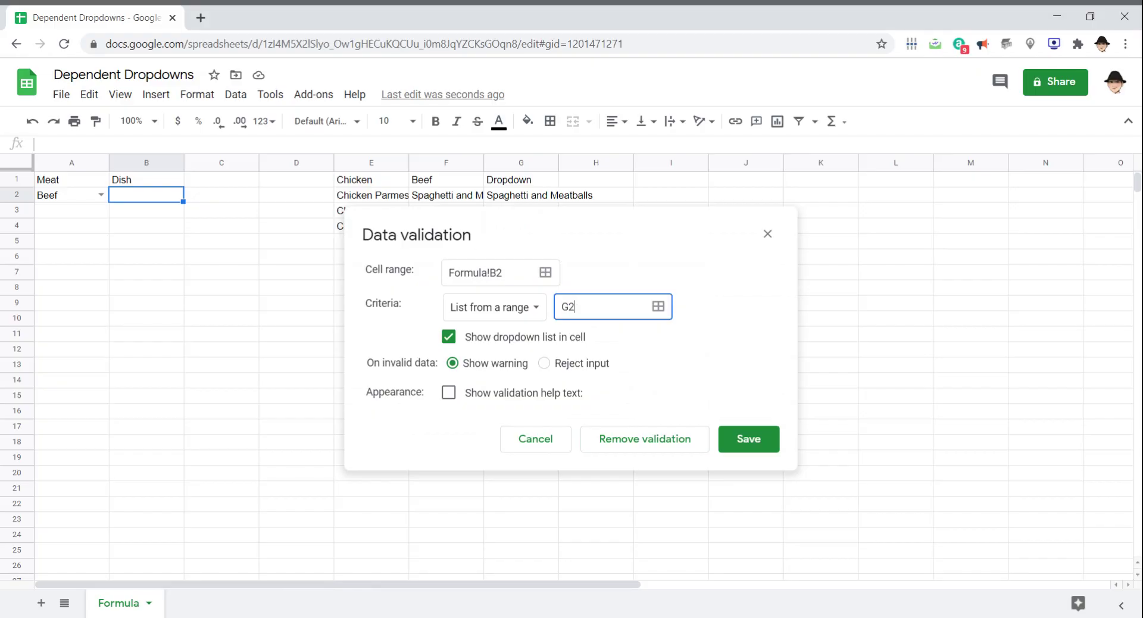
pyautogui.click(573, 363)
pyautogui.click(714, 446)
pyautogui.click(195, 257)
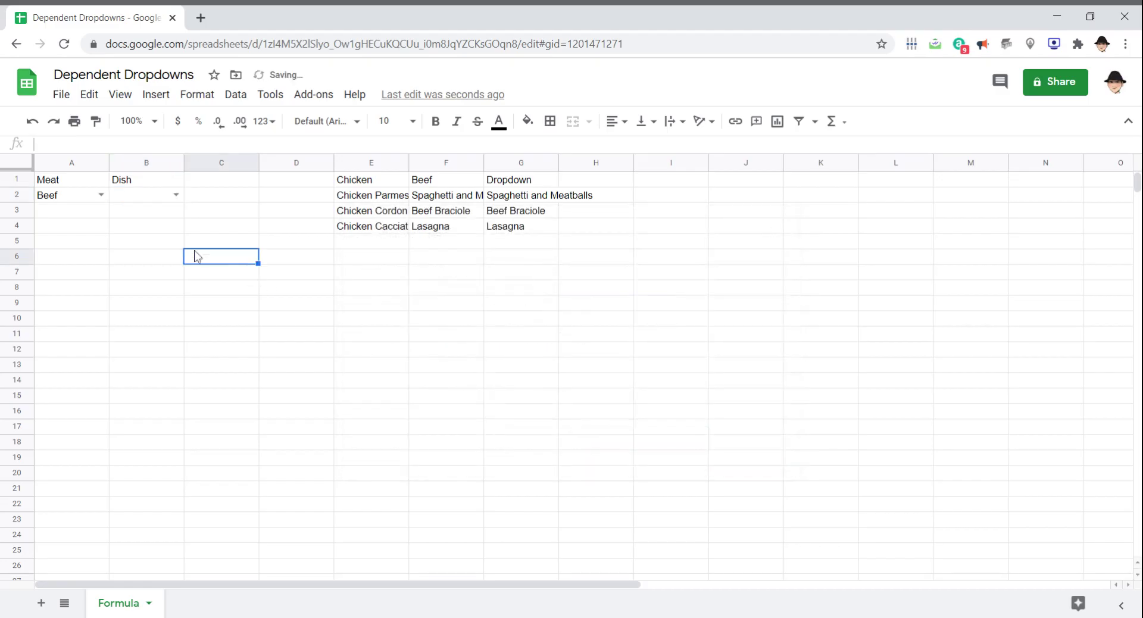
# Test the dependent dropdown by choosing Beef in A2 and Beef Braciole in B2
pyautogui.click(101, 195)
pyautogui.click(85, 232)
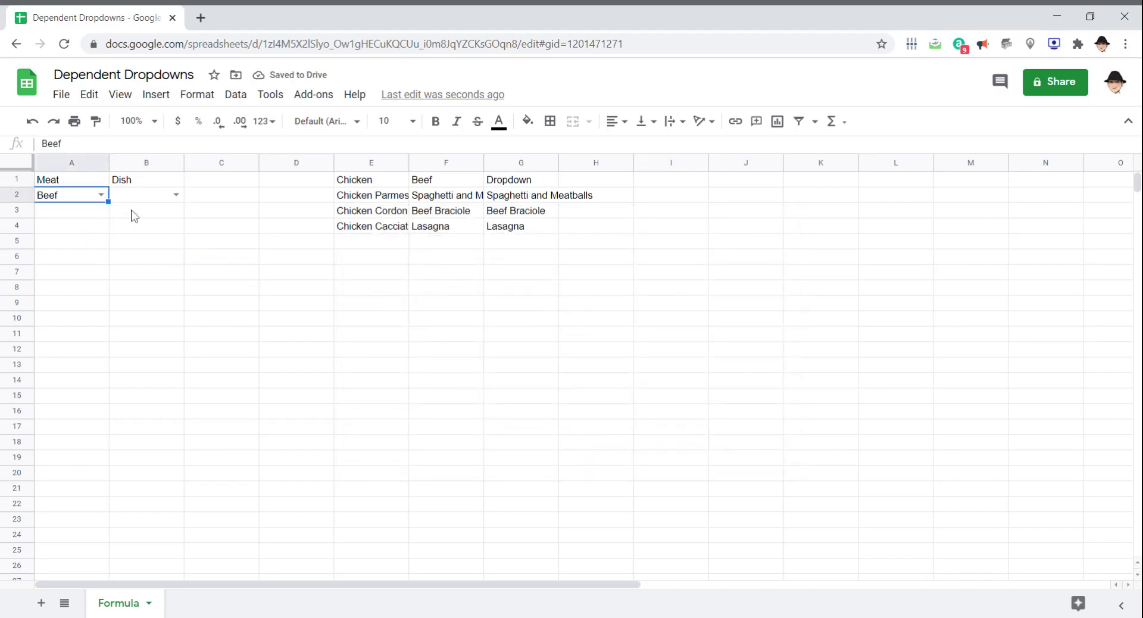
pyautogui.click(175, 195)
pyautogui.click(174, 232)
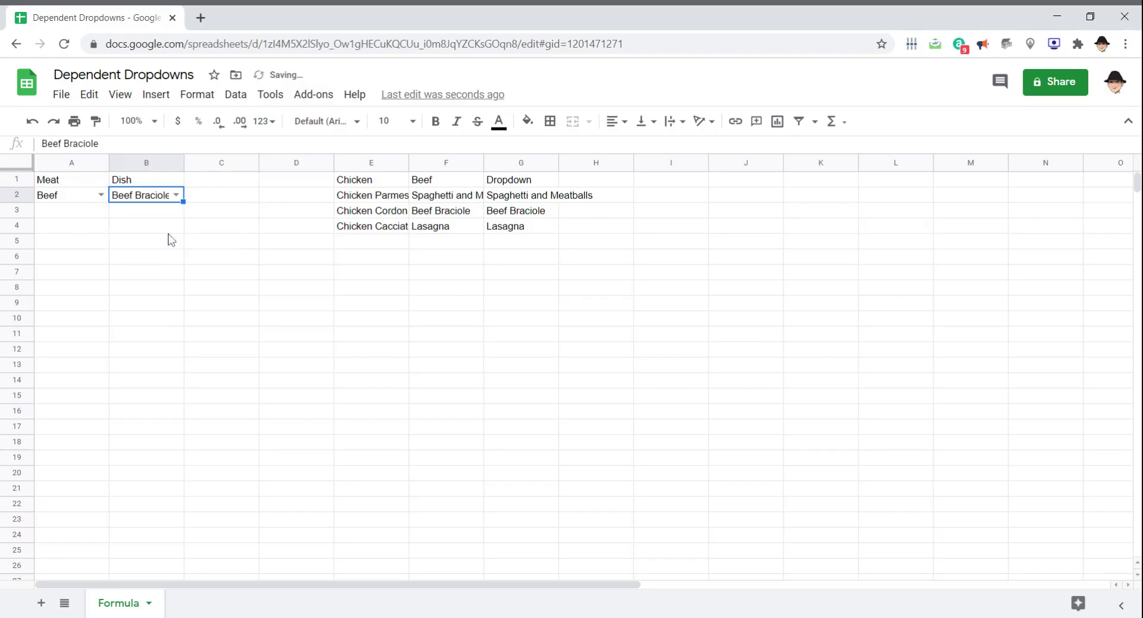
# Switch the meat in A2 to Chicken and choose Chicken Cacciatore as the dish in B2
pyautogui.click(100, 195)
pyautogui.click(92, 214)
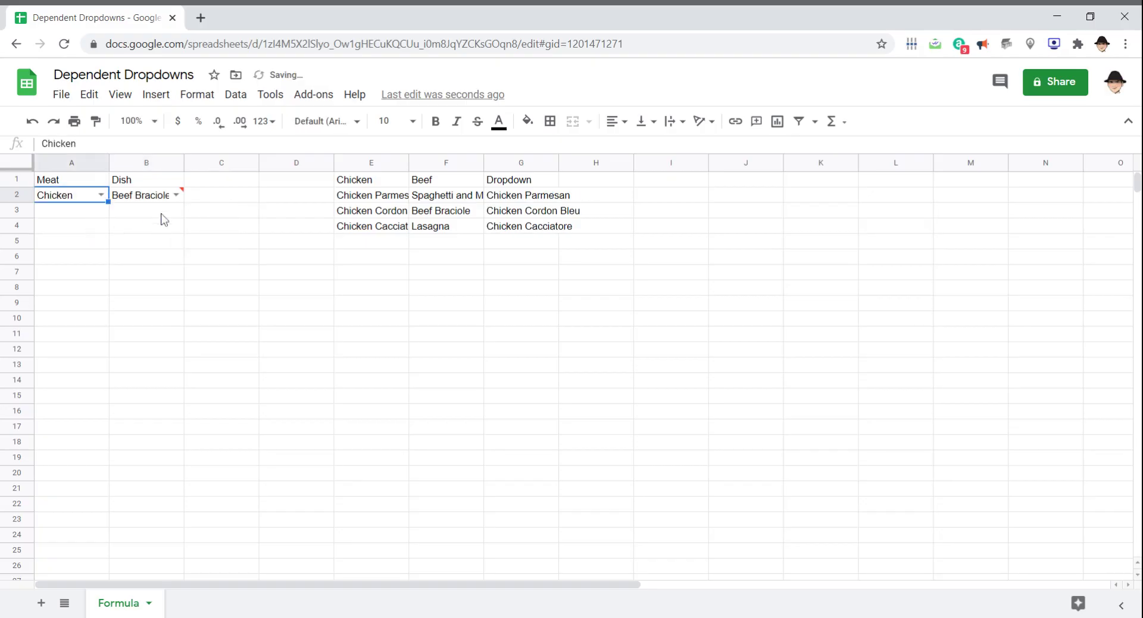
pyautogui.click(176, 194)
pyautogui.click(149, 251)
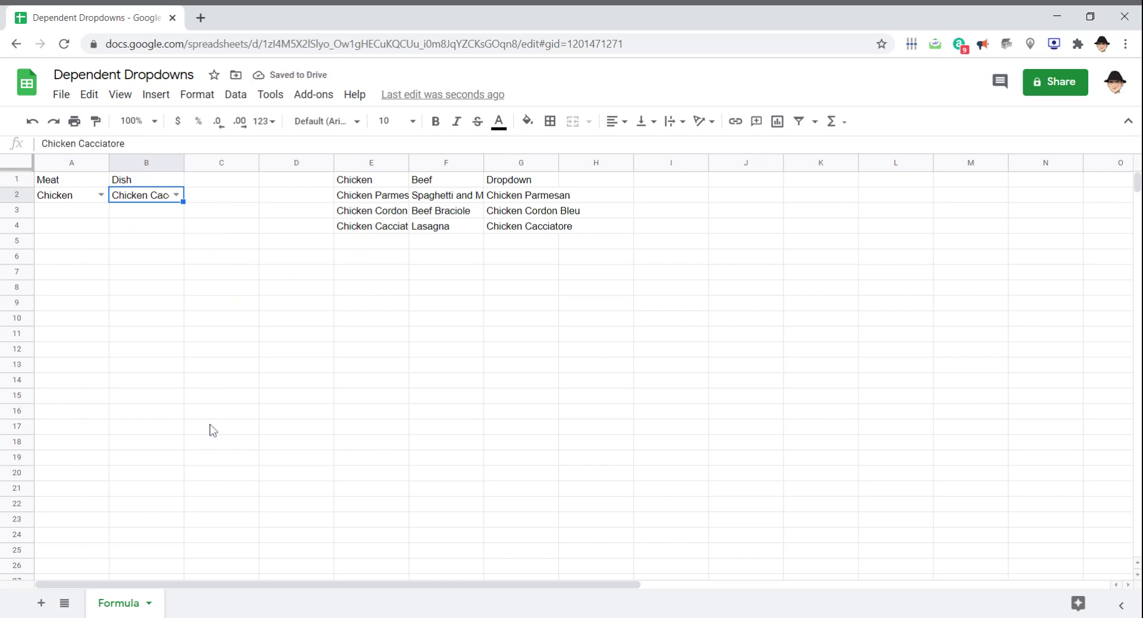
# Copy the meat dropdown from A2 down through A6 and choose Beef in A5
pyautogui.click(530, 203)
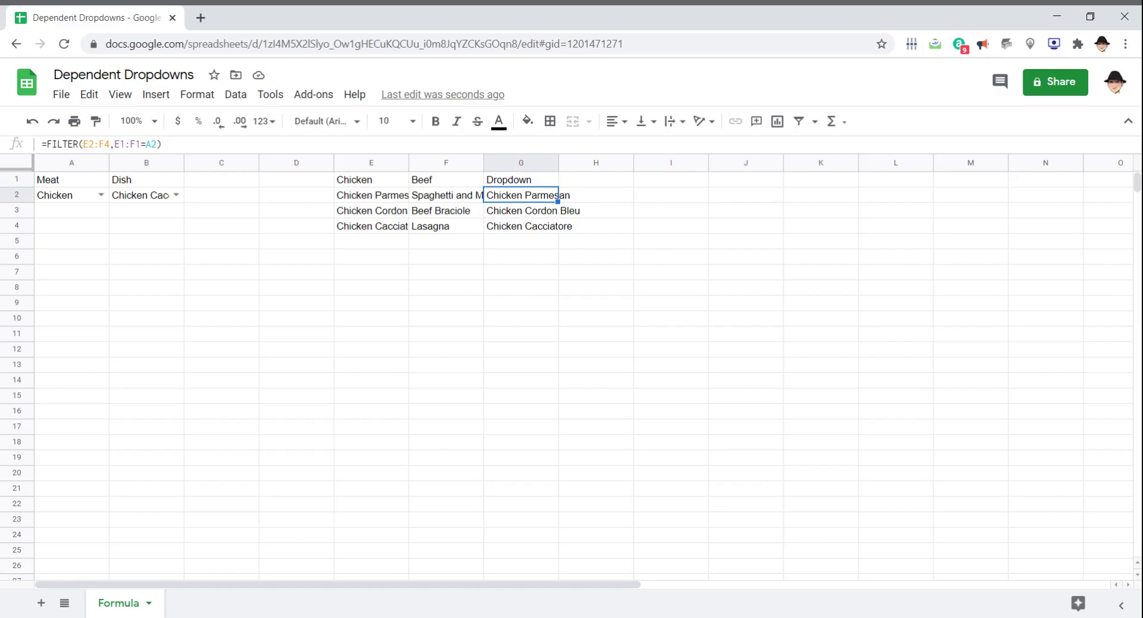
pyautogui.click(105, 213)
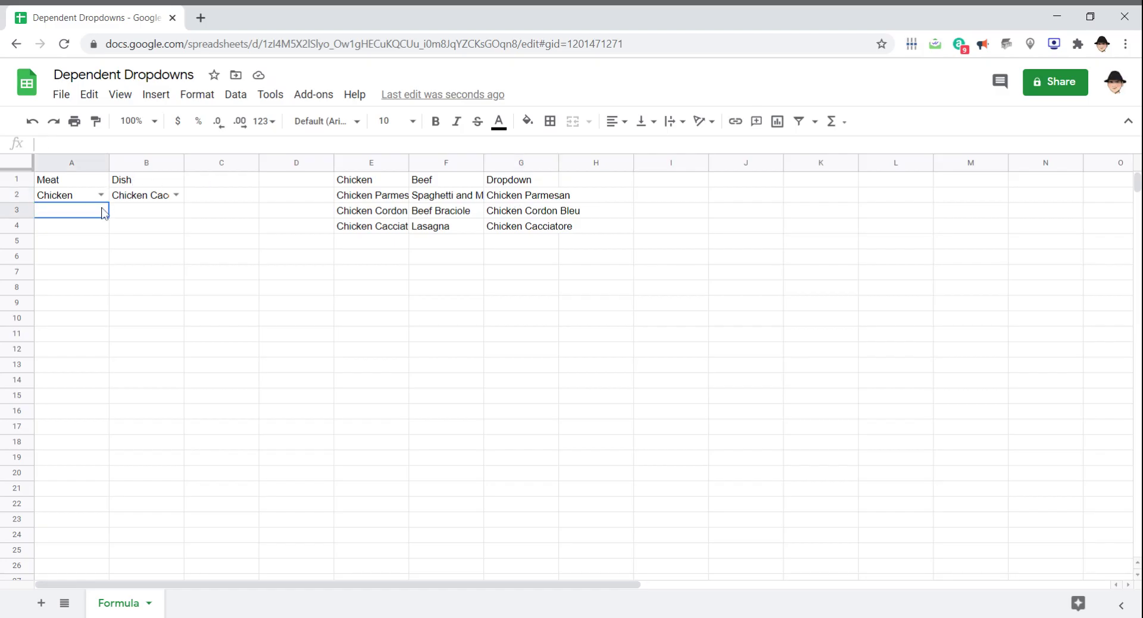
pyautogui.click(76, 201)
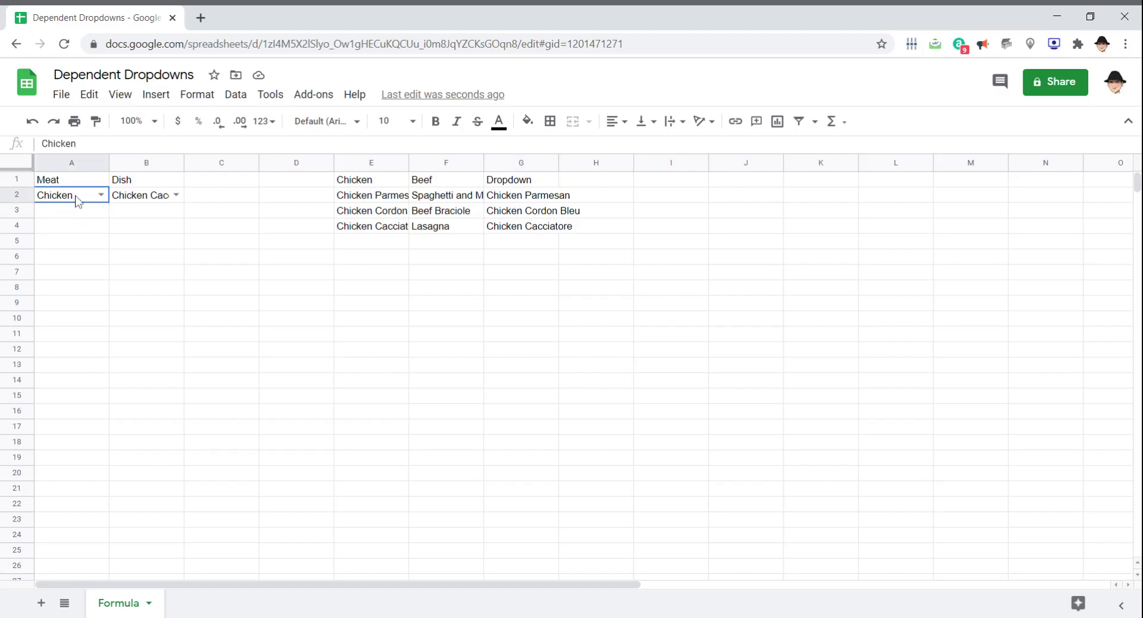
pyautogui.hotkey('ctrl', 'c')
pyautogui.hotkey('shift', 'Down')
pyautogui.hotkey('shift', 'Down')
pyautogui.hotkey('shift', 'Down')
pyautogui.hotkey('shift', 'Down')
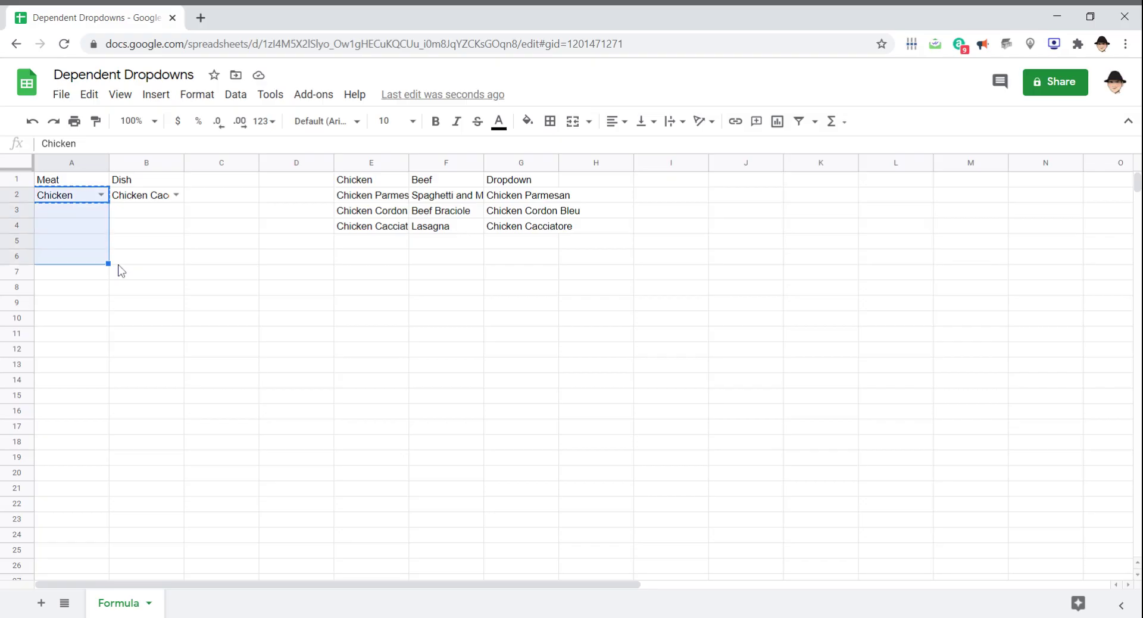
pyautogui.hotkey('ctrl', 'v')
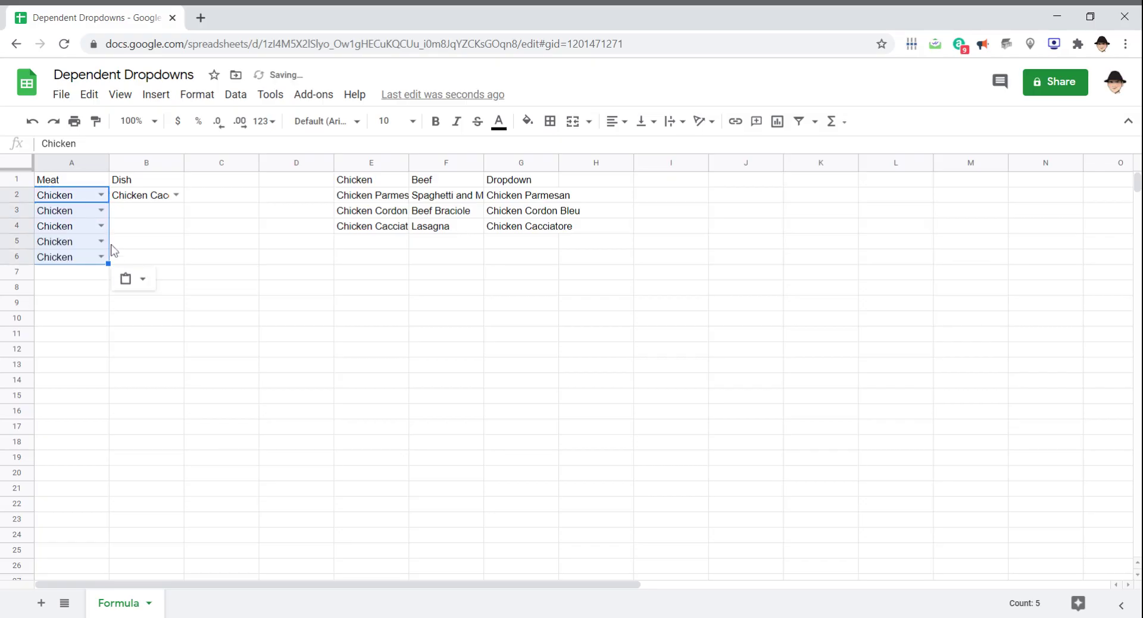
pyautogui.click(101, 240)
pyautogui.click(94, 278)
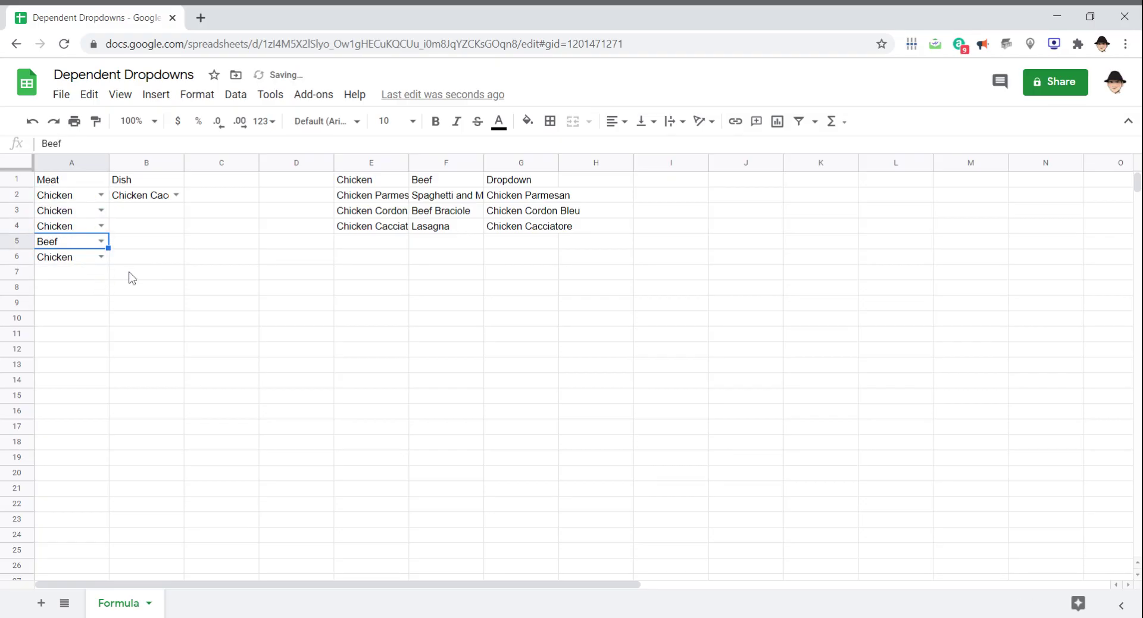
# Validate cell B3 with a dropdown list from the range G2:G4, rejecting invalid input
pyautogui.click(150, 217)
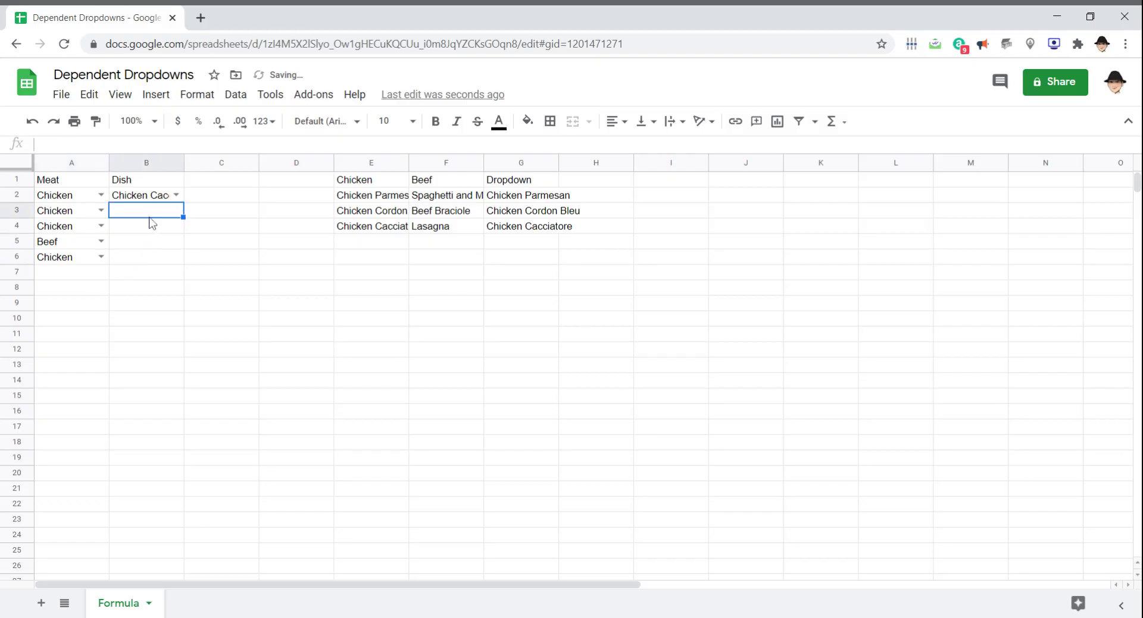
pyautogui.rightClick(150, 217)
pyautogui.scroll(-1, 230, 522)
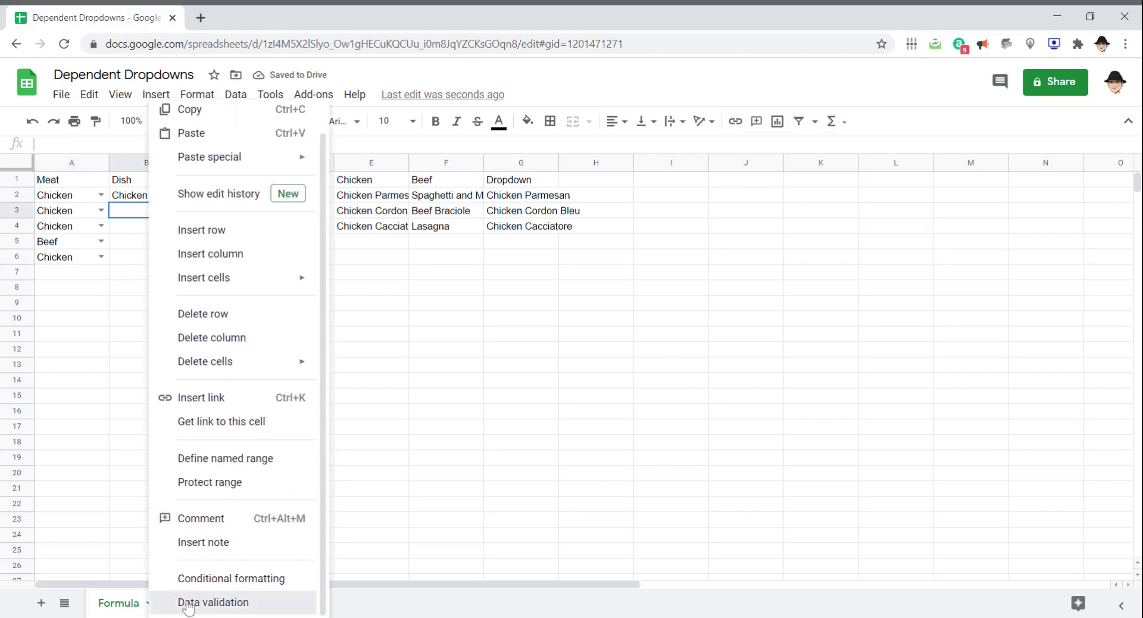
pyautogui.click(215, 602)
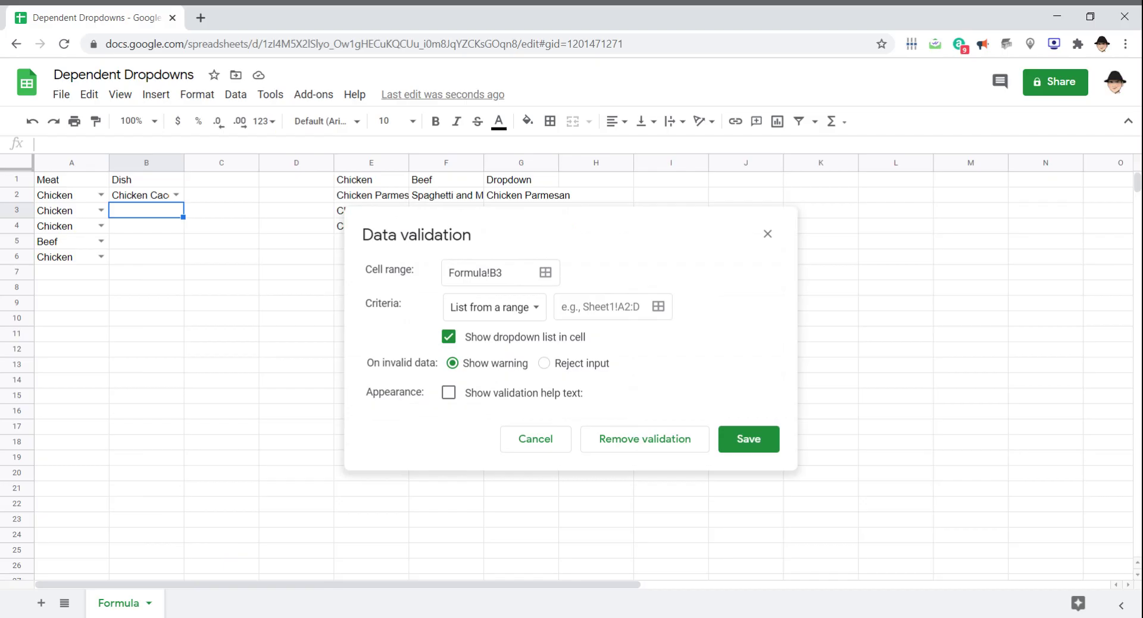
pyautogui.click(602, 307)
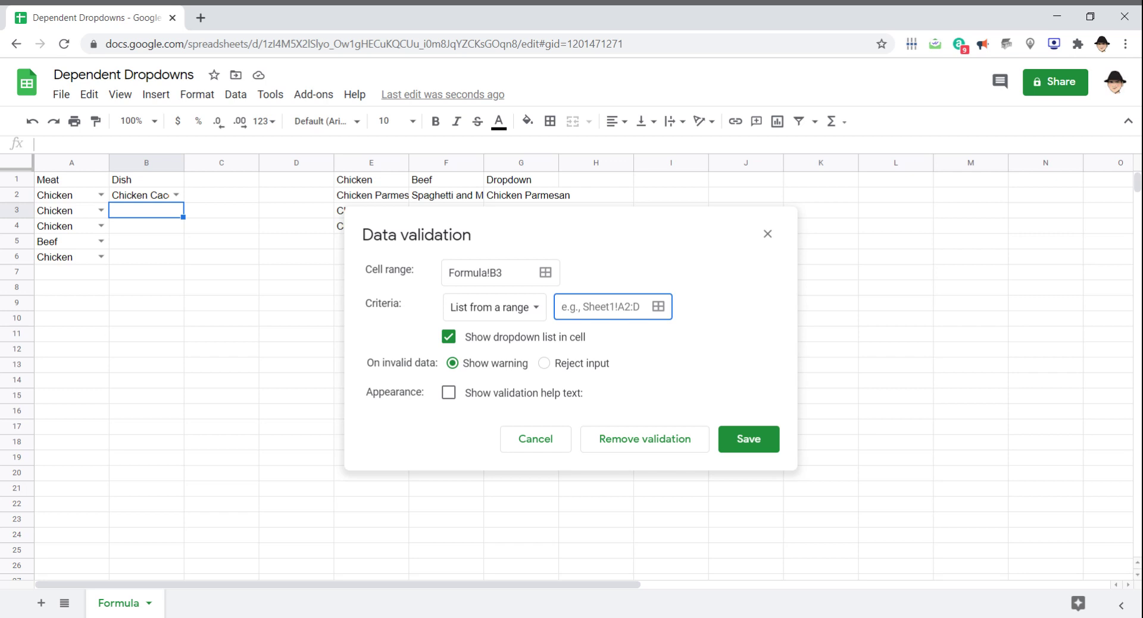
pyautogui.write('G2:G4')
pyautogui.click(563, 367)
pyautogui.click(741, 439)
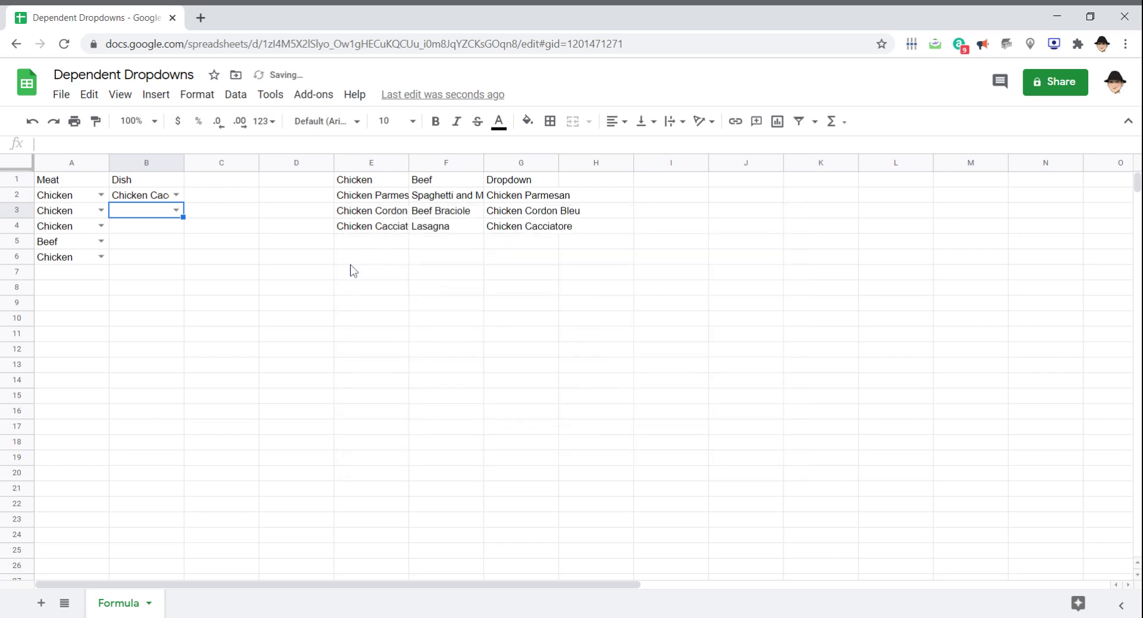
# Set the meat in A3 to Beef and compare the dish options offered in B3 with the helper formula in G2
pyautogui.click(176, 210)
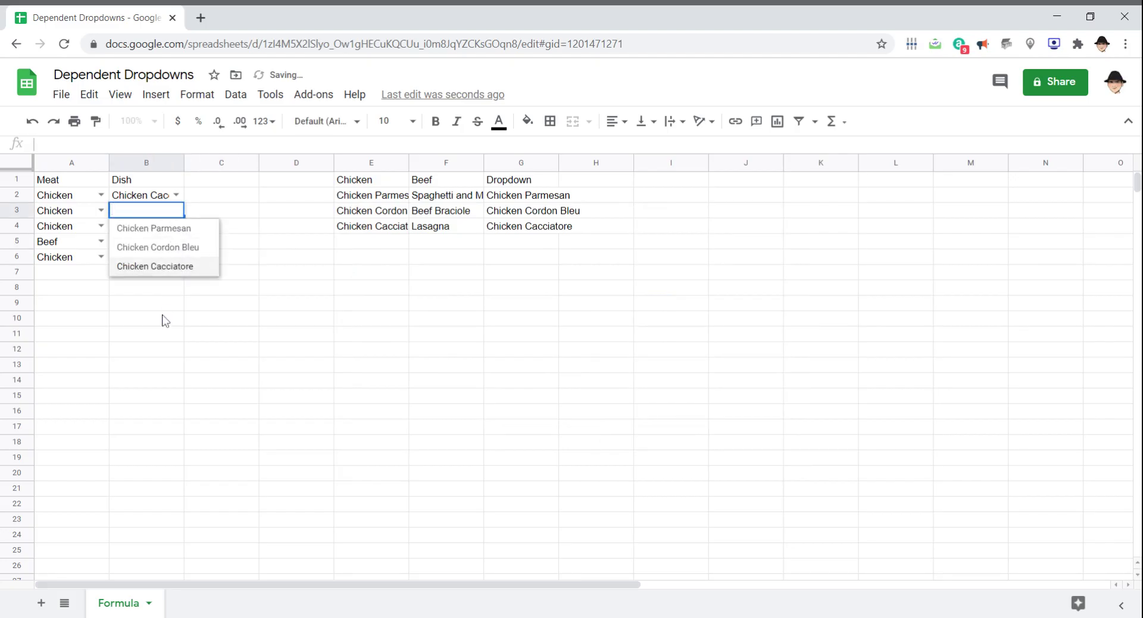
pyautogui.click(508, 199)
pyautogui.click(100, 210)
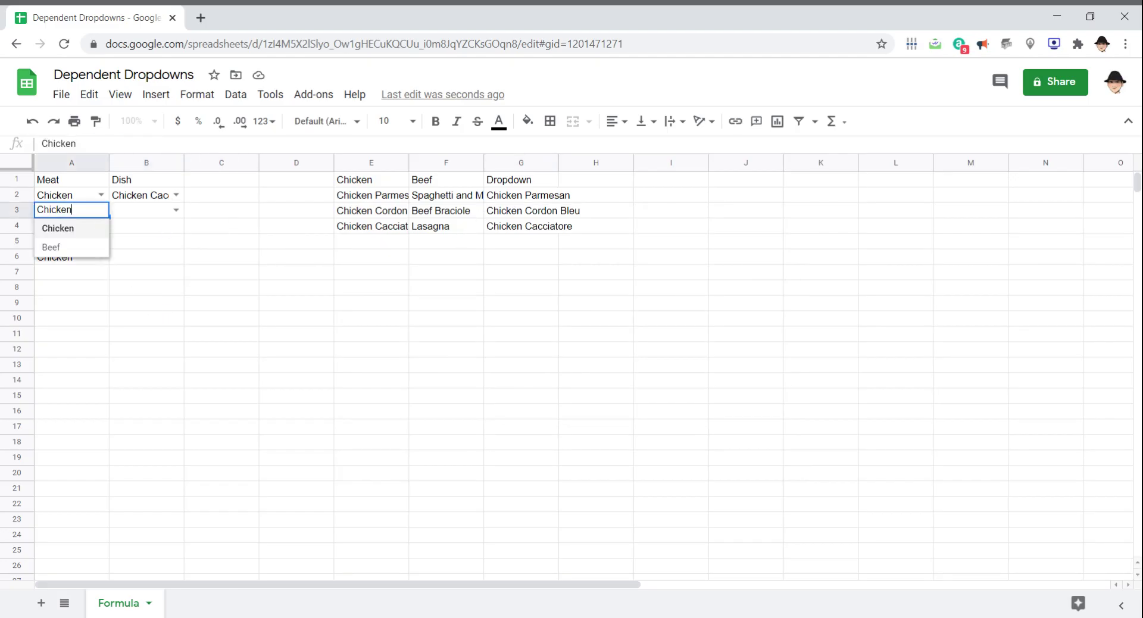
pyautogui.click(92, 247)
pyautogui.click(176, 211)
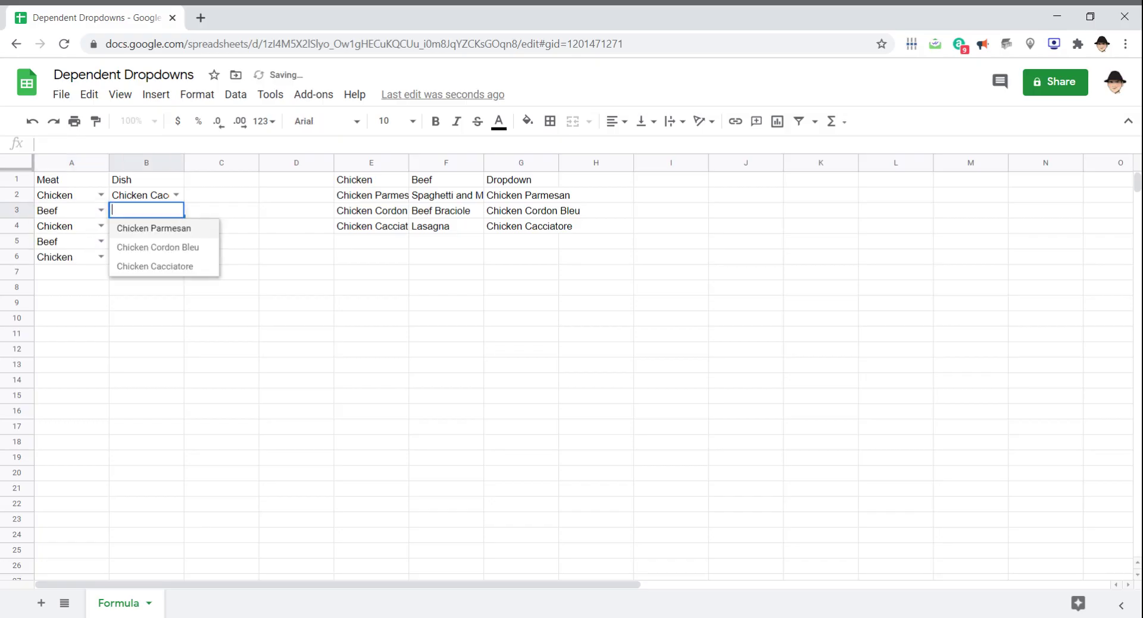
pyautogui.click(276, 324)
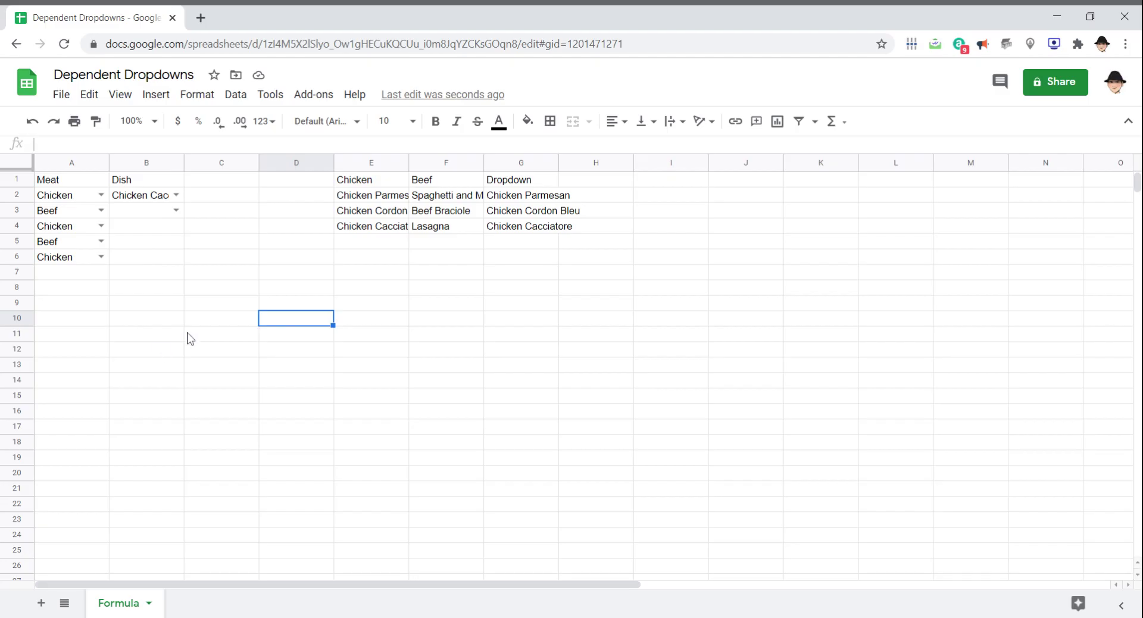
pyautogui.click(149, 195)
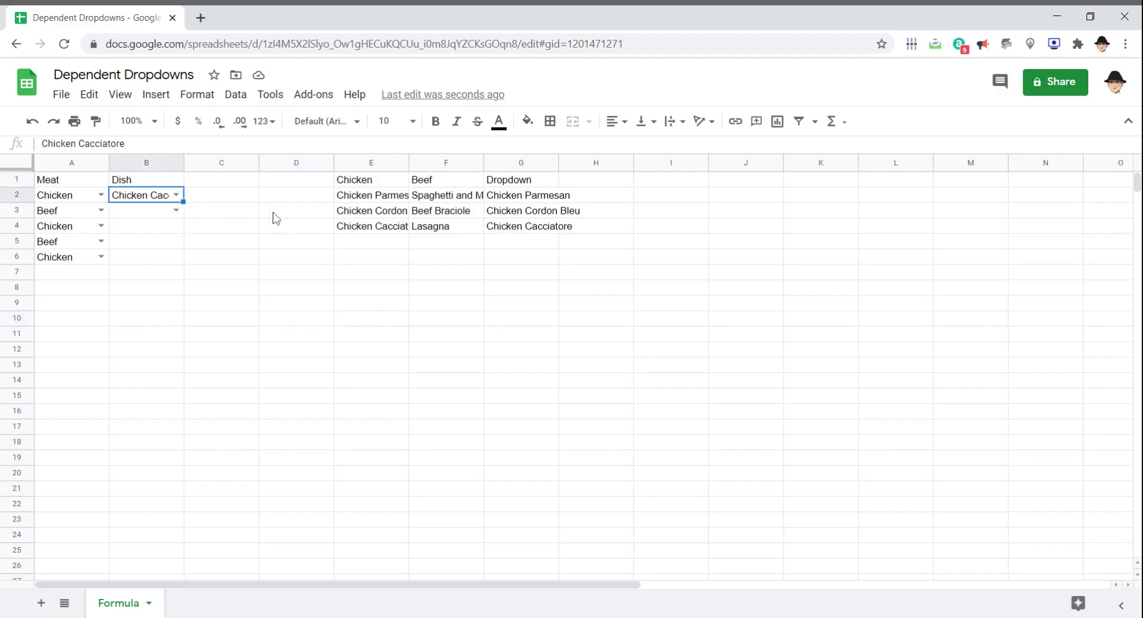
pyautogui.click(494, 202)
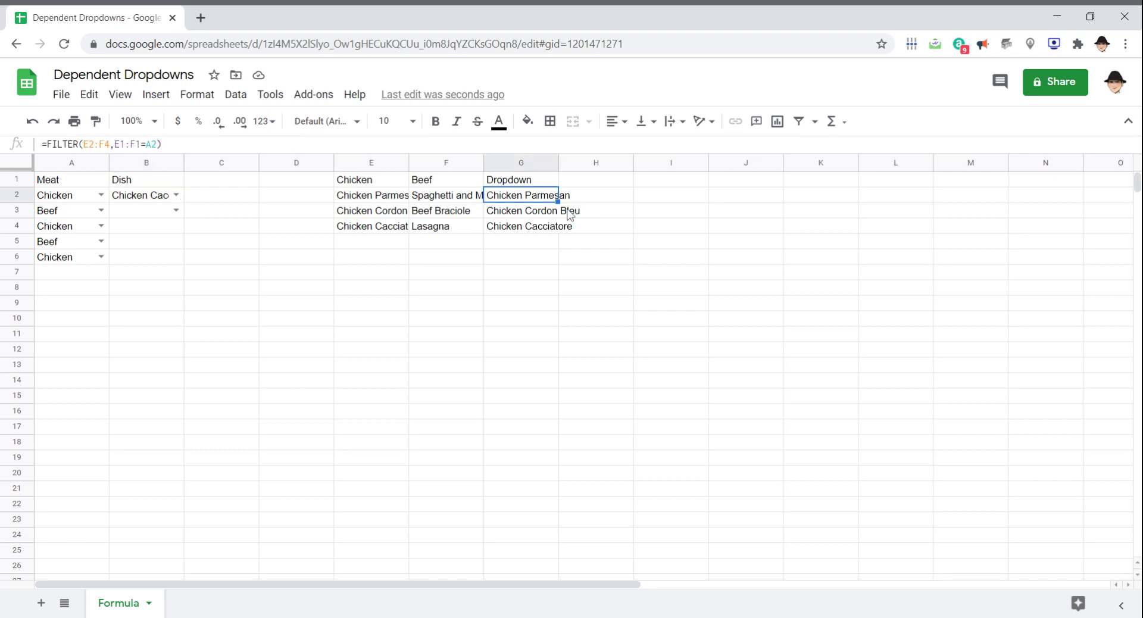